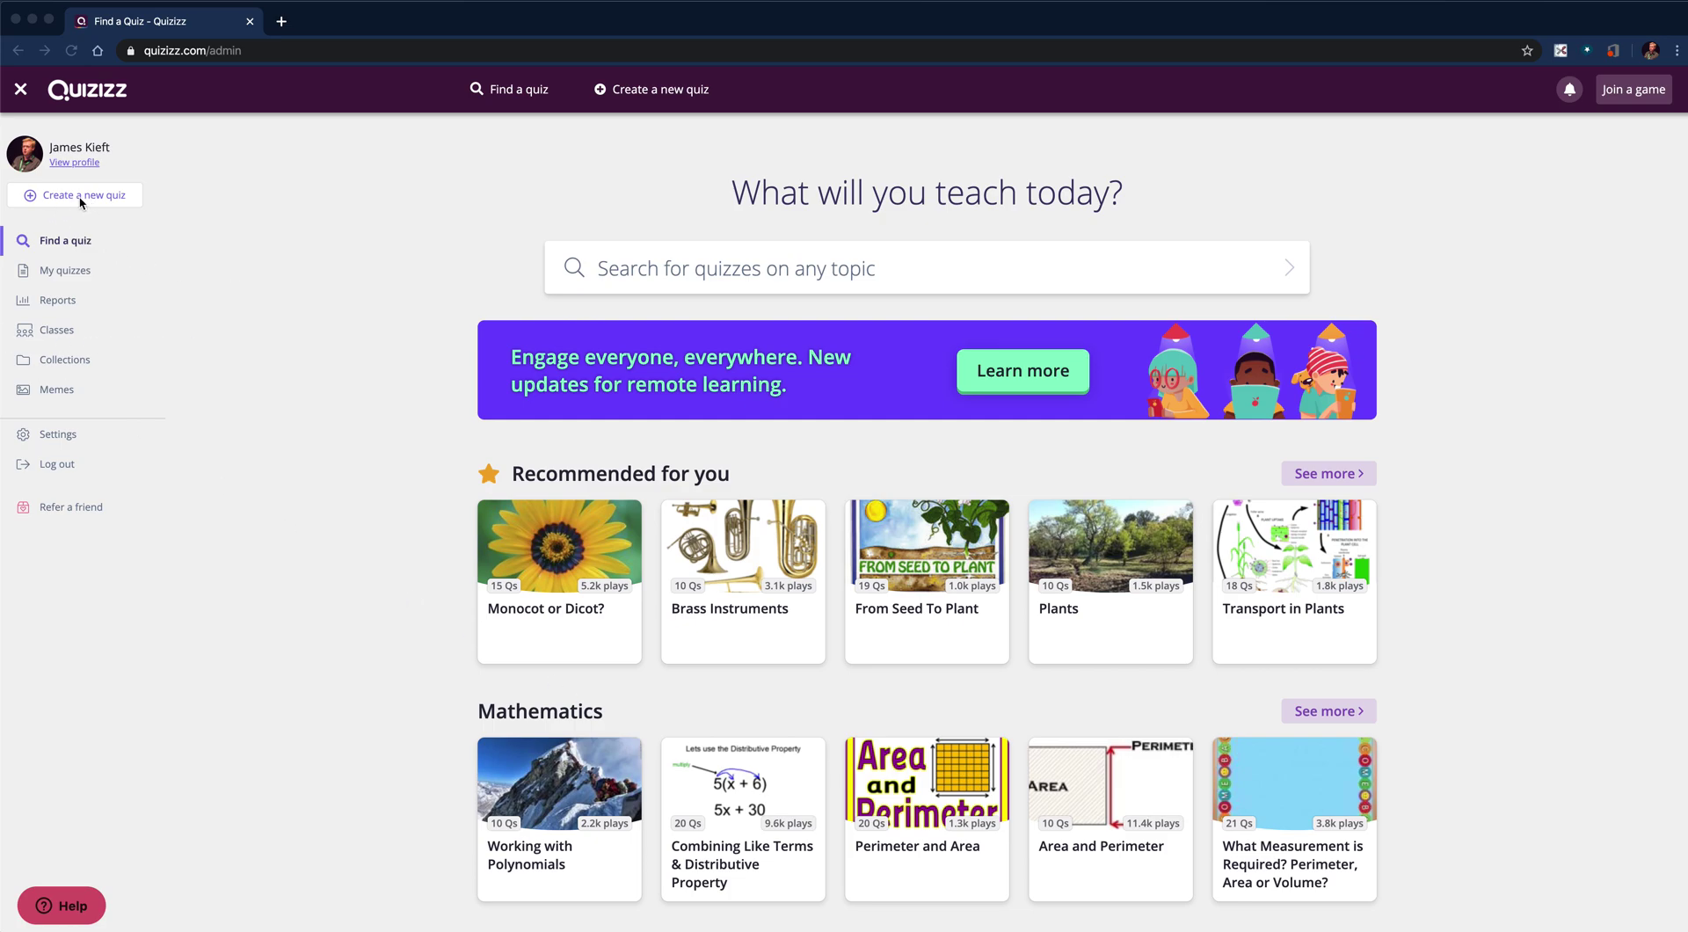
# Step: Open the Microsoft Office 365 quiz from the My quizzes list
pyautogui.click(67, 272)
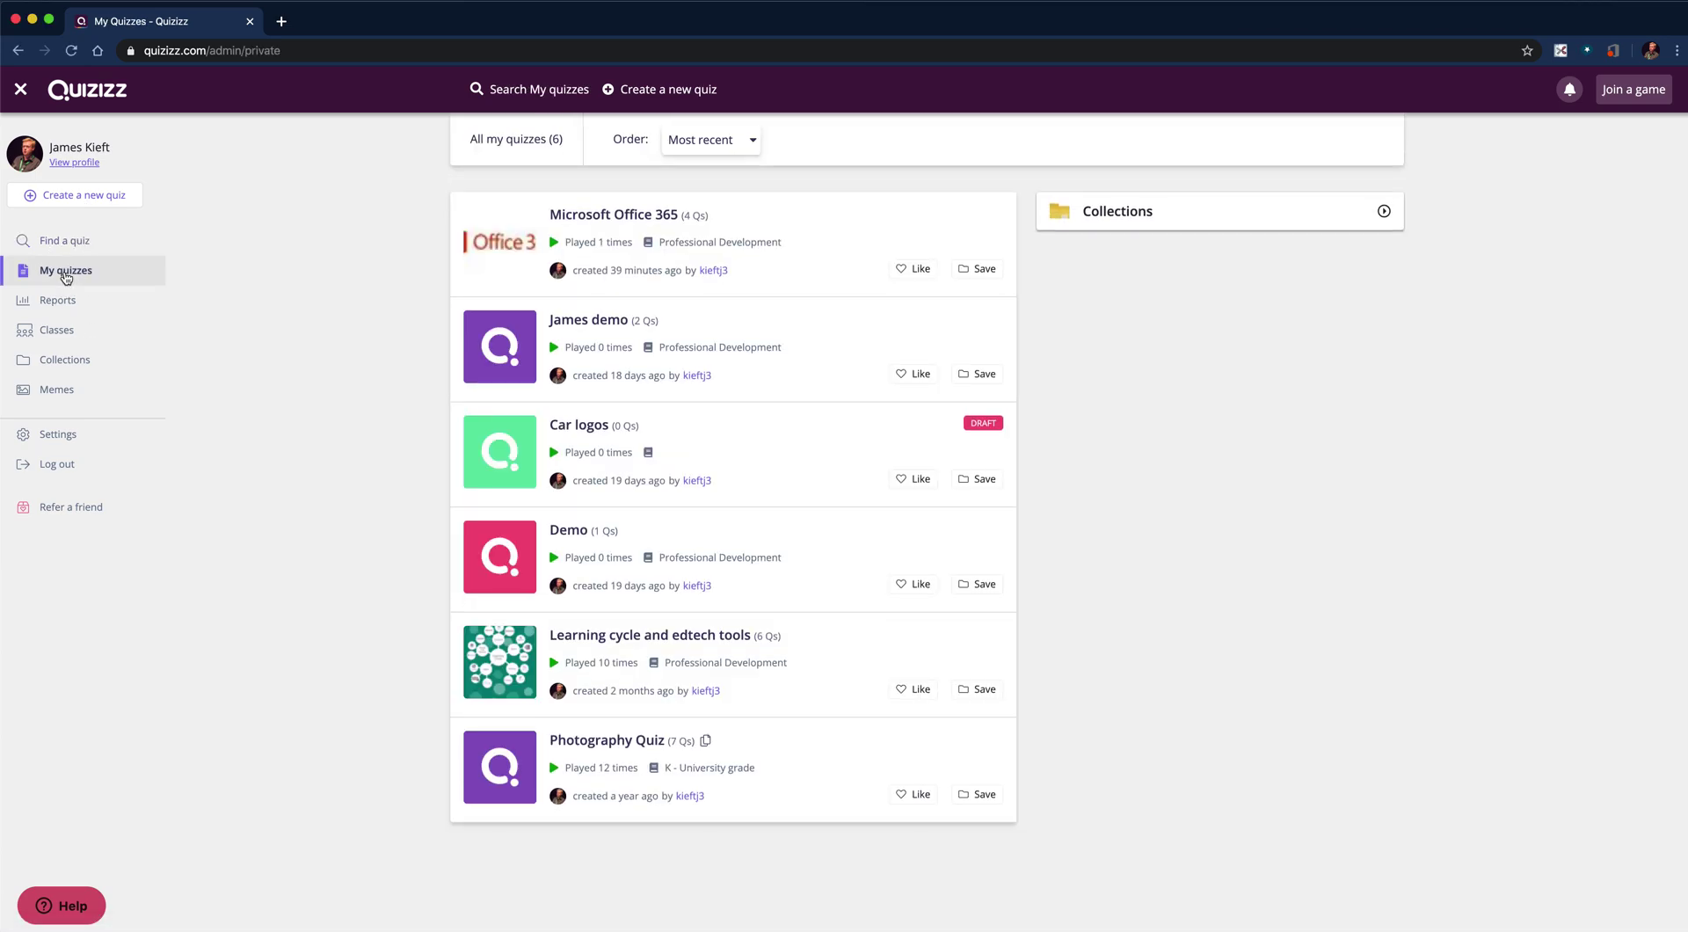
pyautogui.click(630, 218)
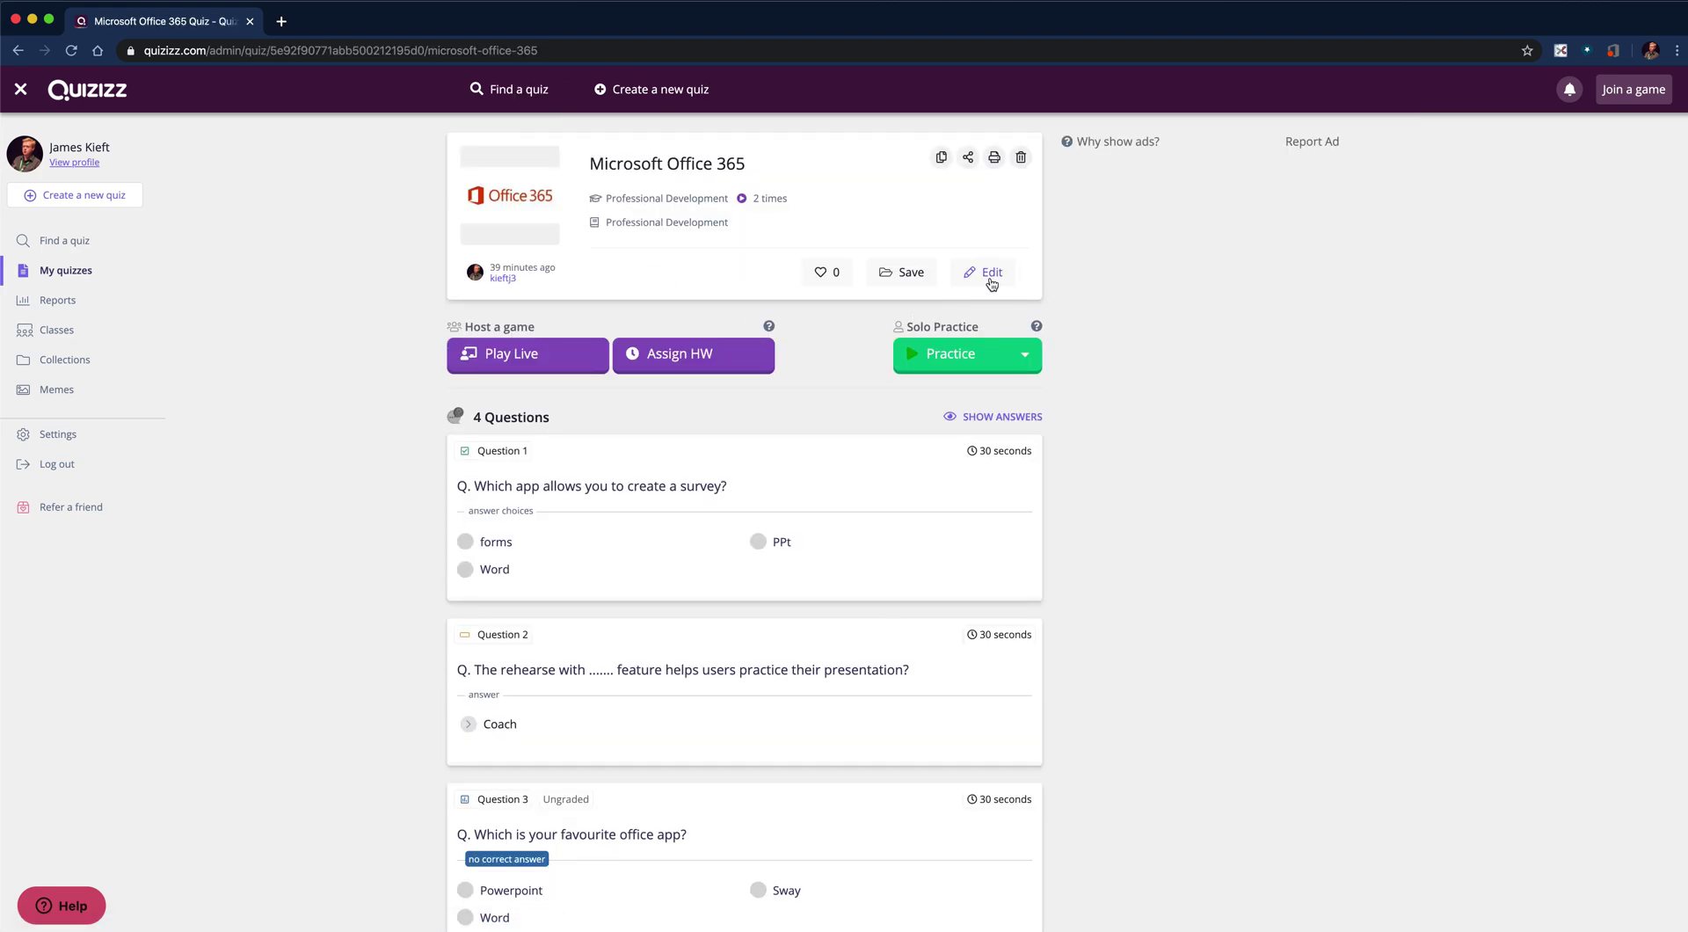
# Step: Open the quiz in the editor and preview the question types without adding one
pyautogui.click(992, 273)
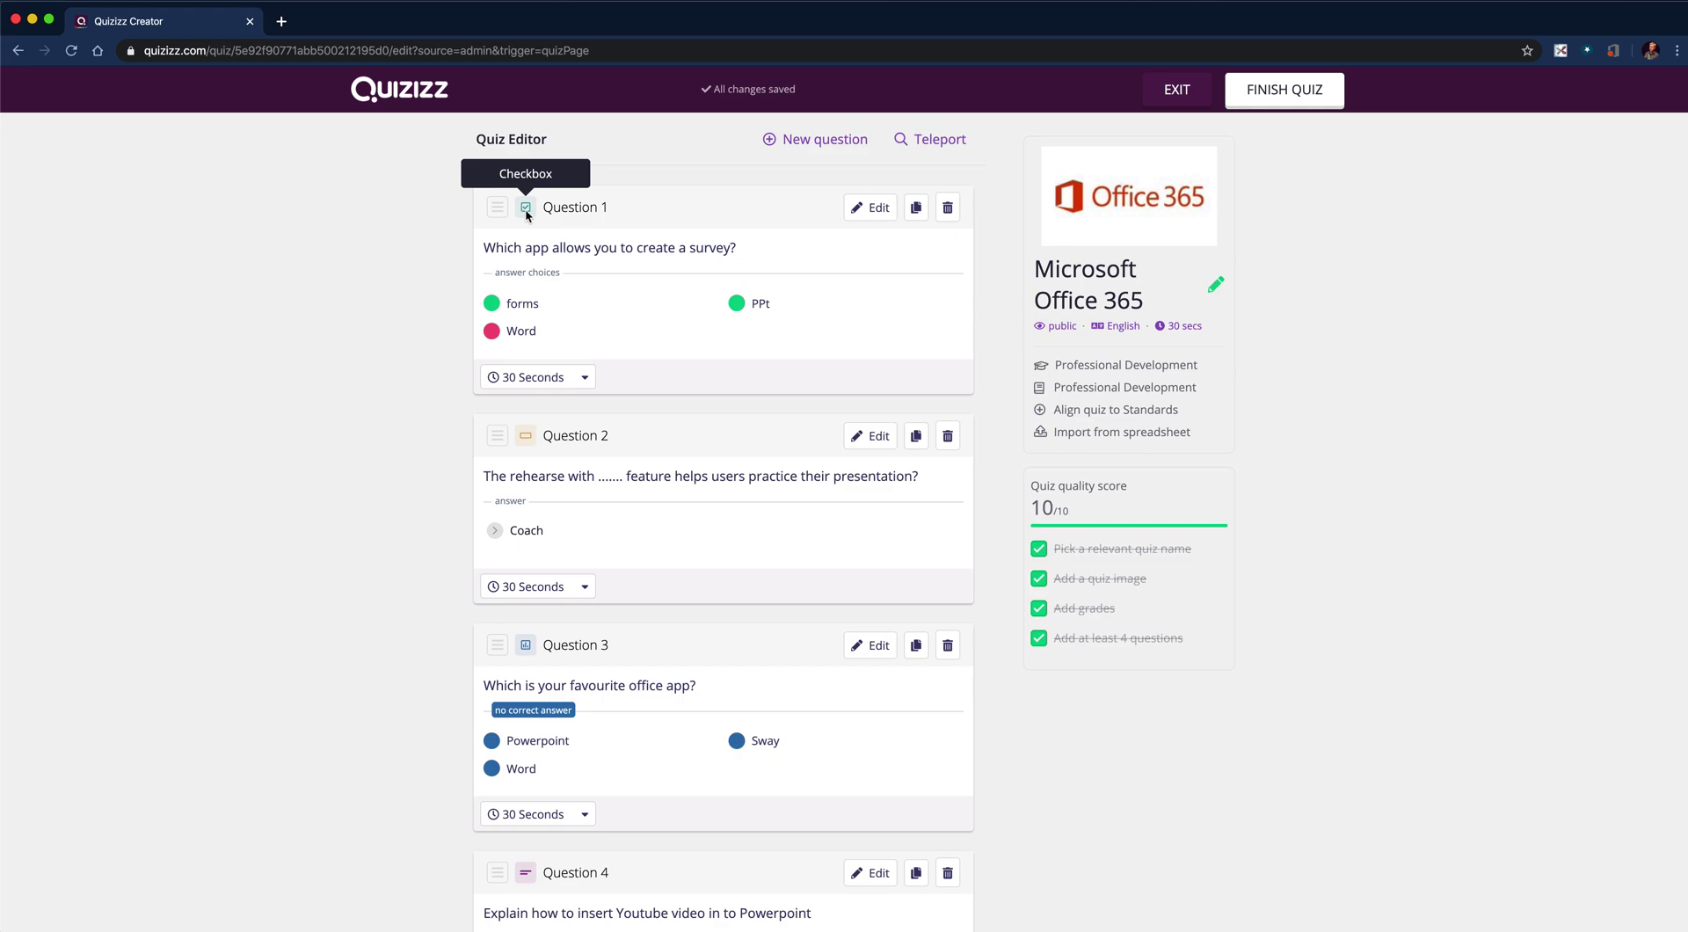
pyautogui.click(788, 143)
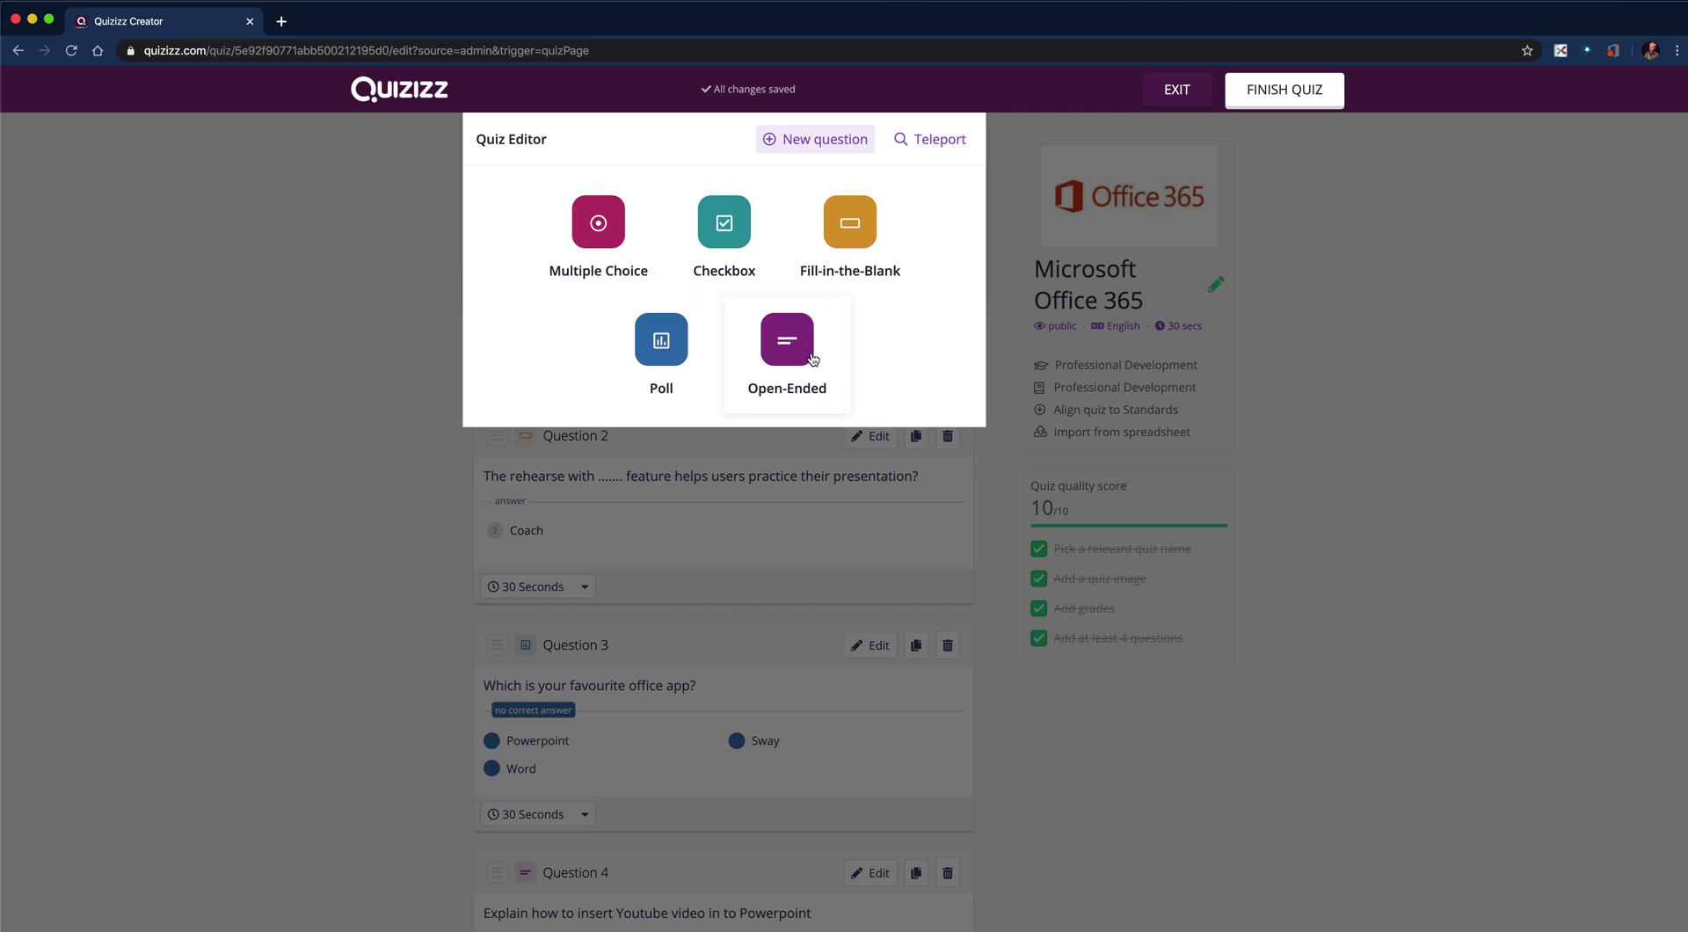
pyautogui.click(297, 262)
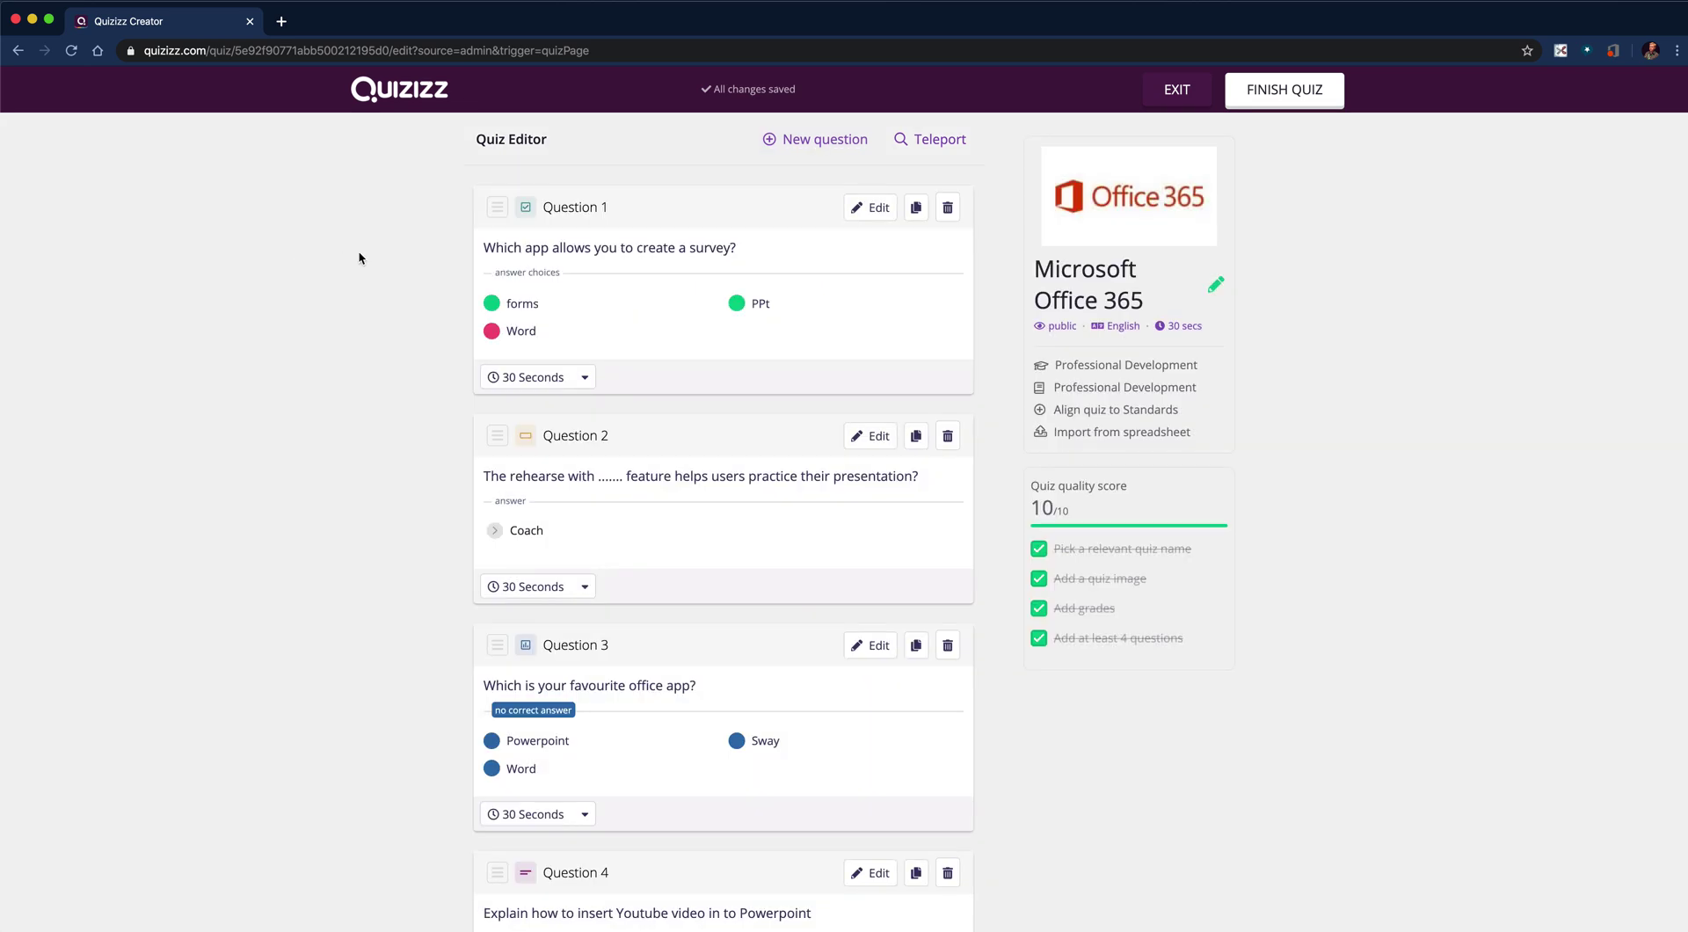
# Step: Capitalise Question 1's answer 'forms' to 'Forms', unmark PPt as correct, and save
pyautogui.click(858, 211)
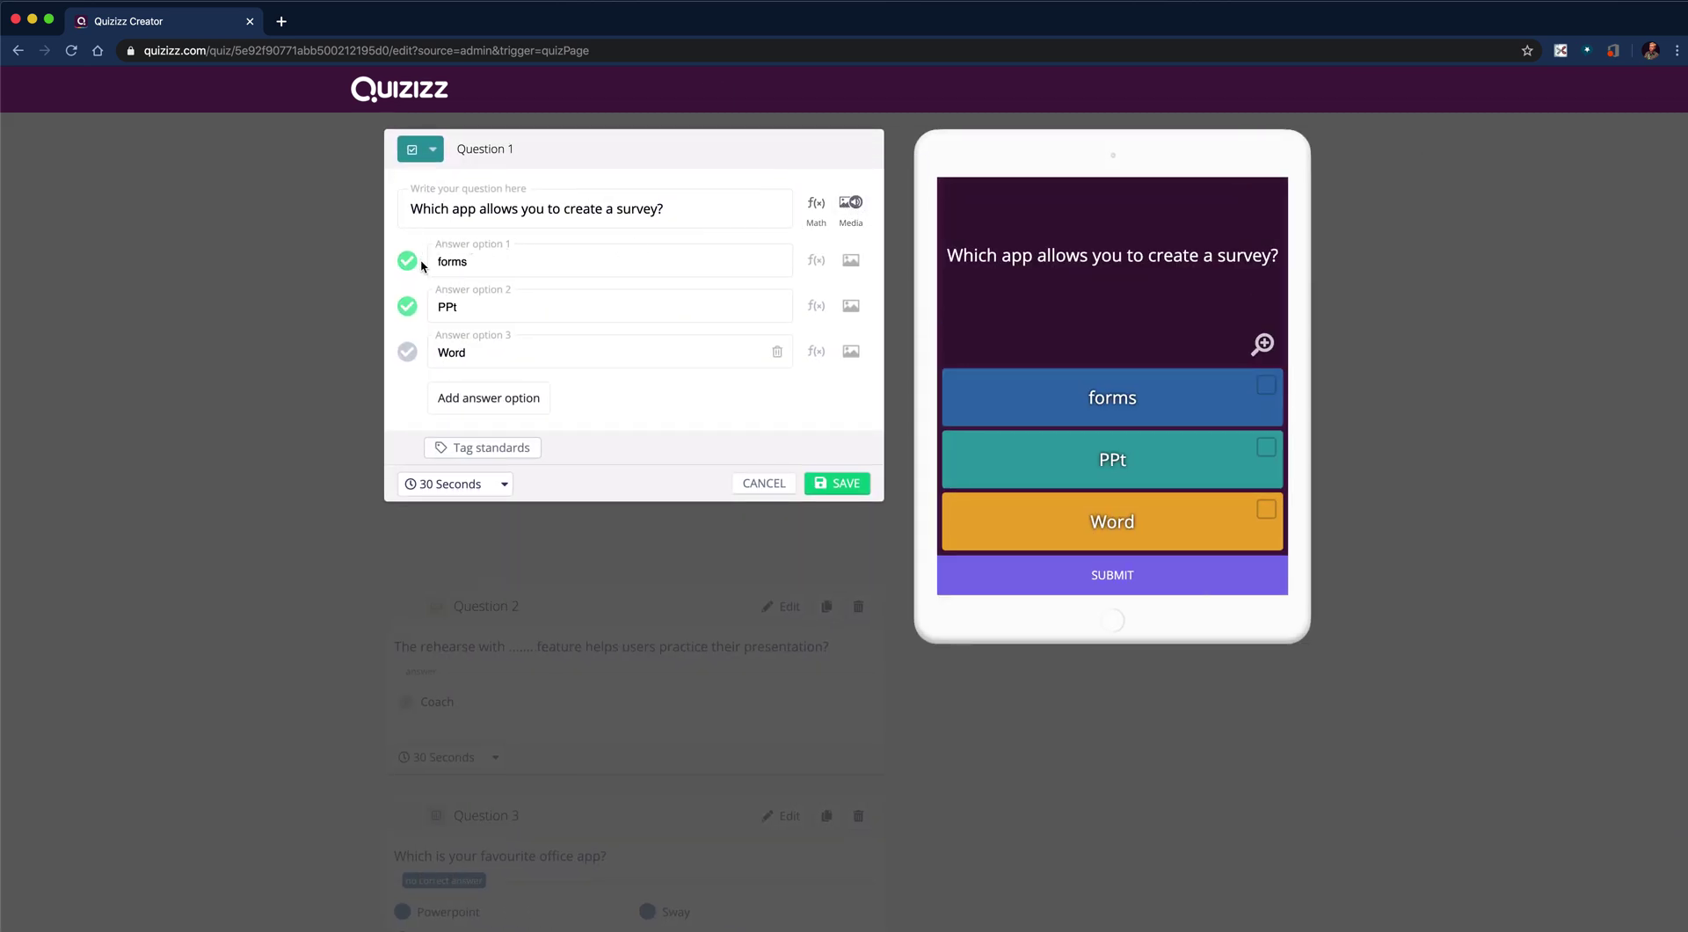
pyautogui.click(441, 260)
pyautogui.moveTo(437, 261); pyautogui.dragTo(444, 270)
pyautogui.write('F')
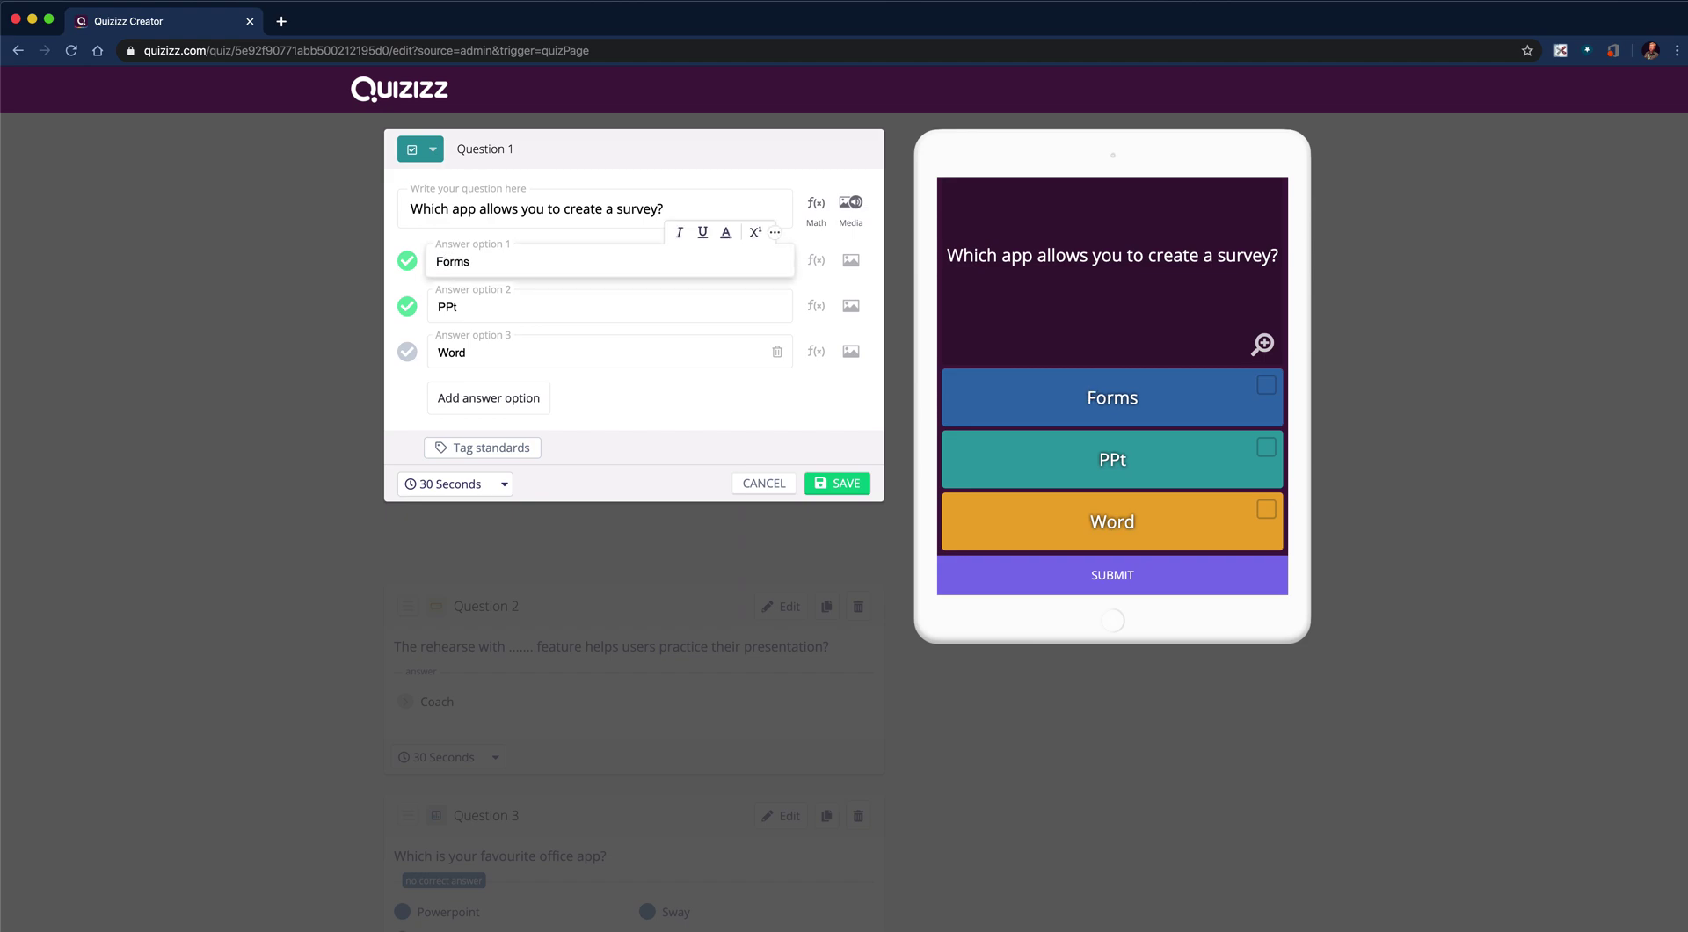
pyautogui.click(407, 306)
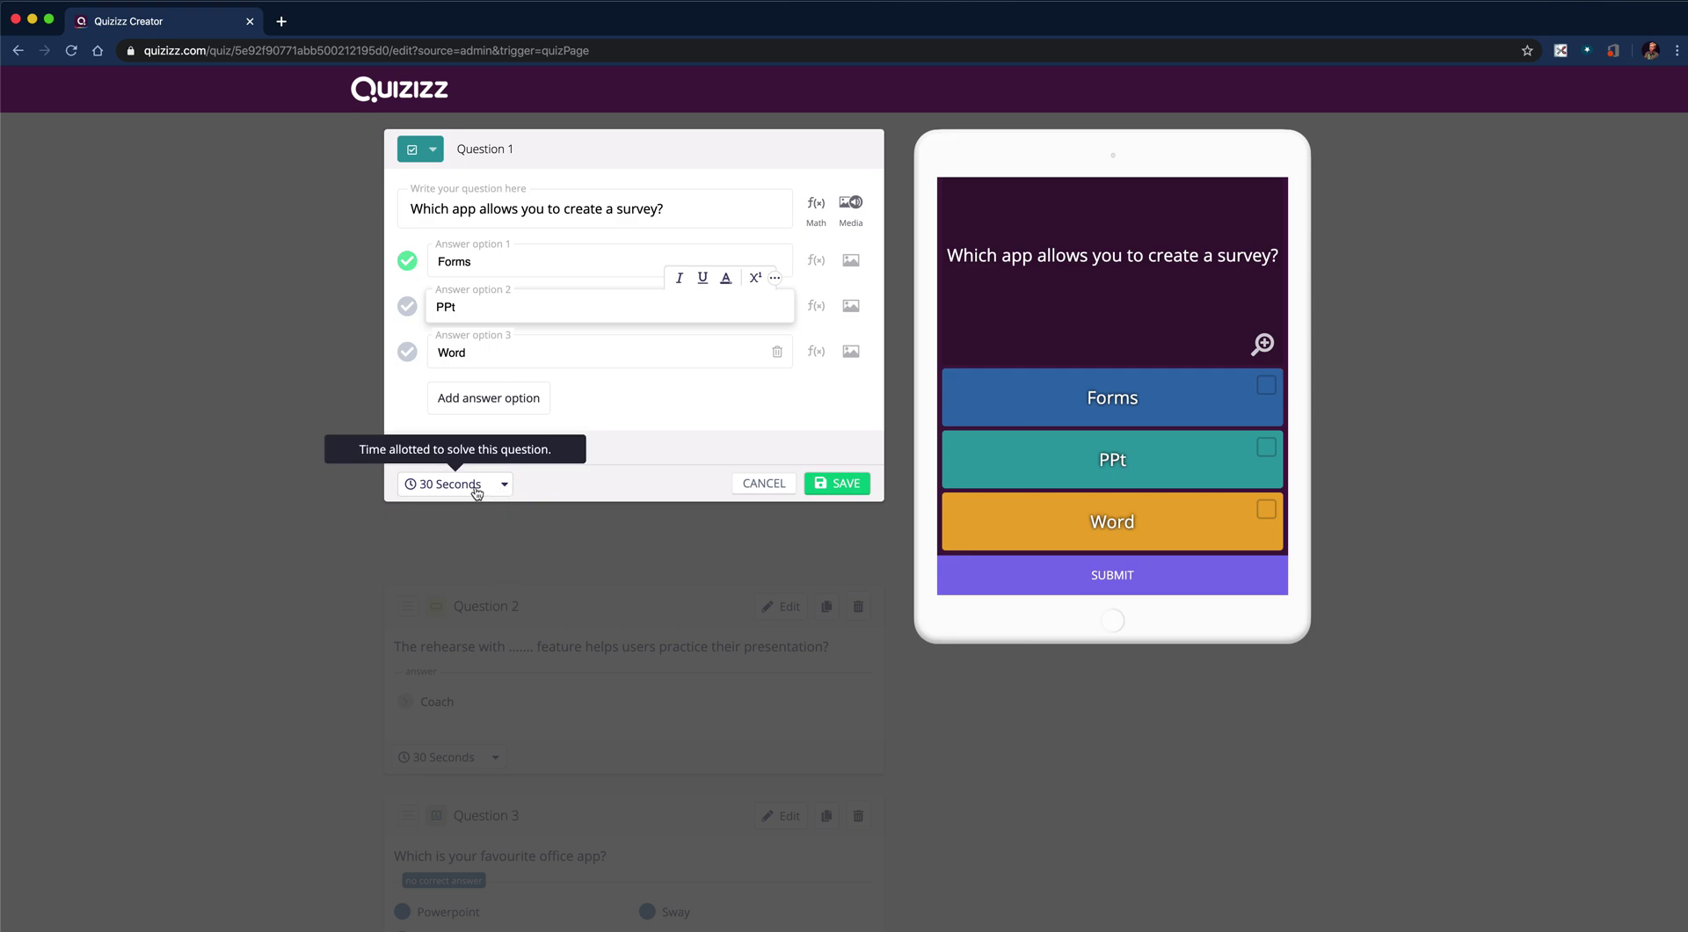
pyautogui.click(842, 489)
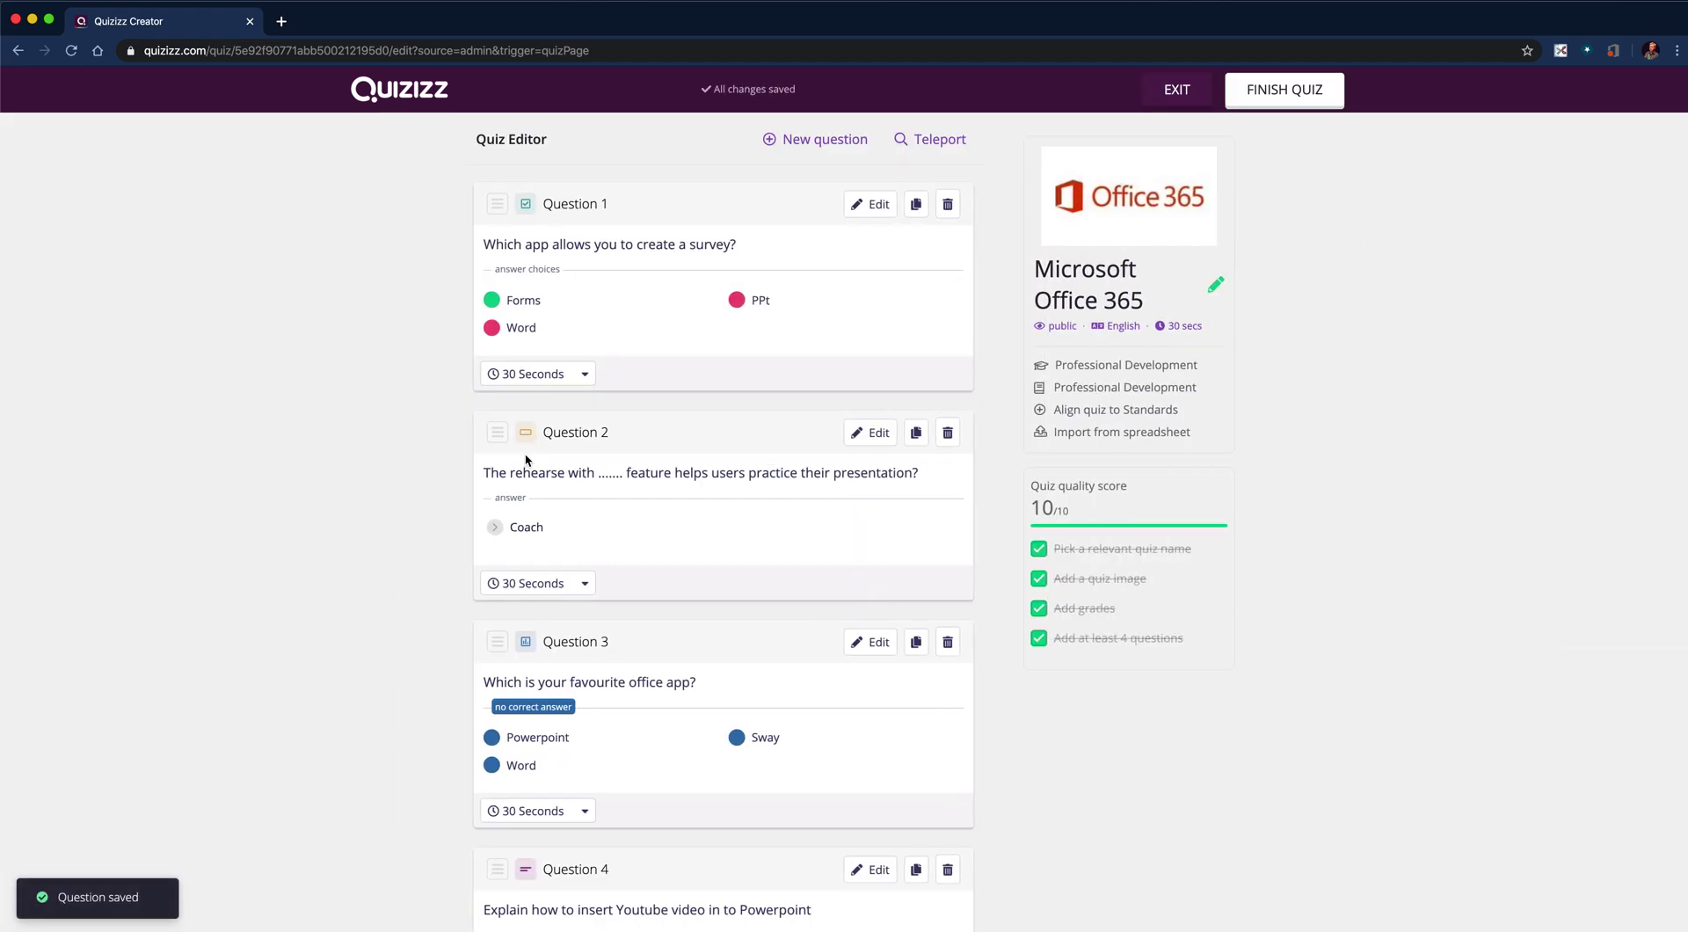
# Step: Open the editor for fill-in-the-blank Question 2, whose answer is Coach
pyautogui.click(863, 432)
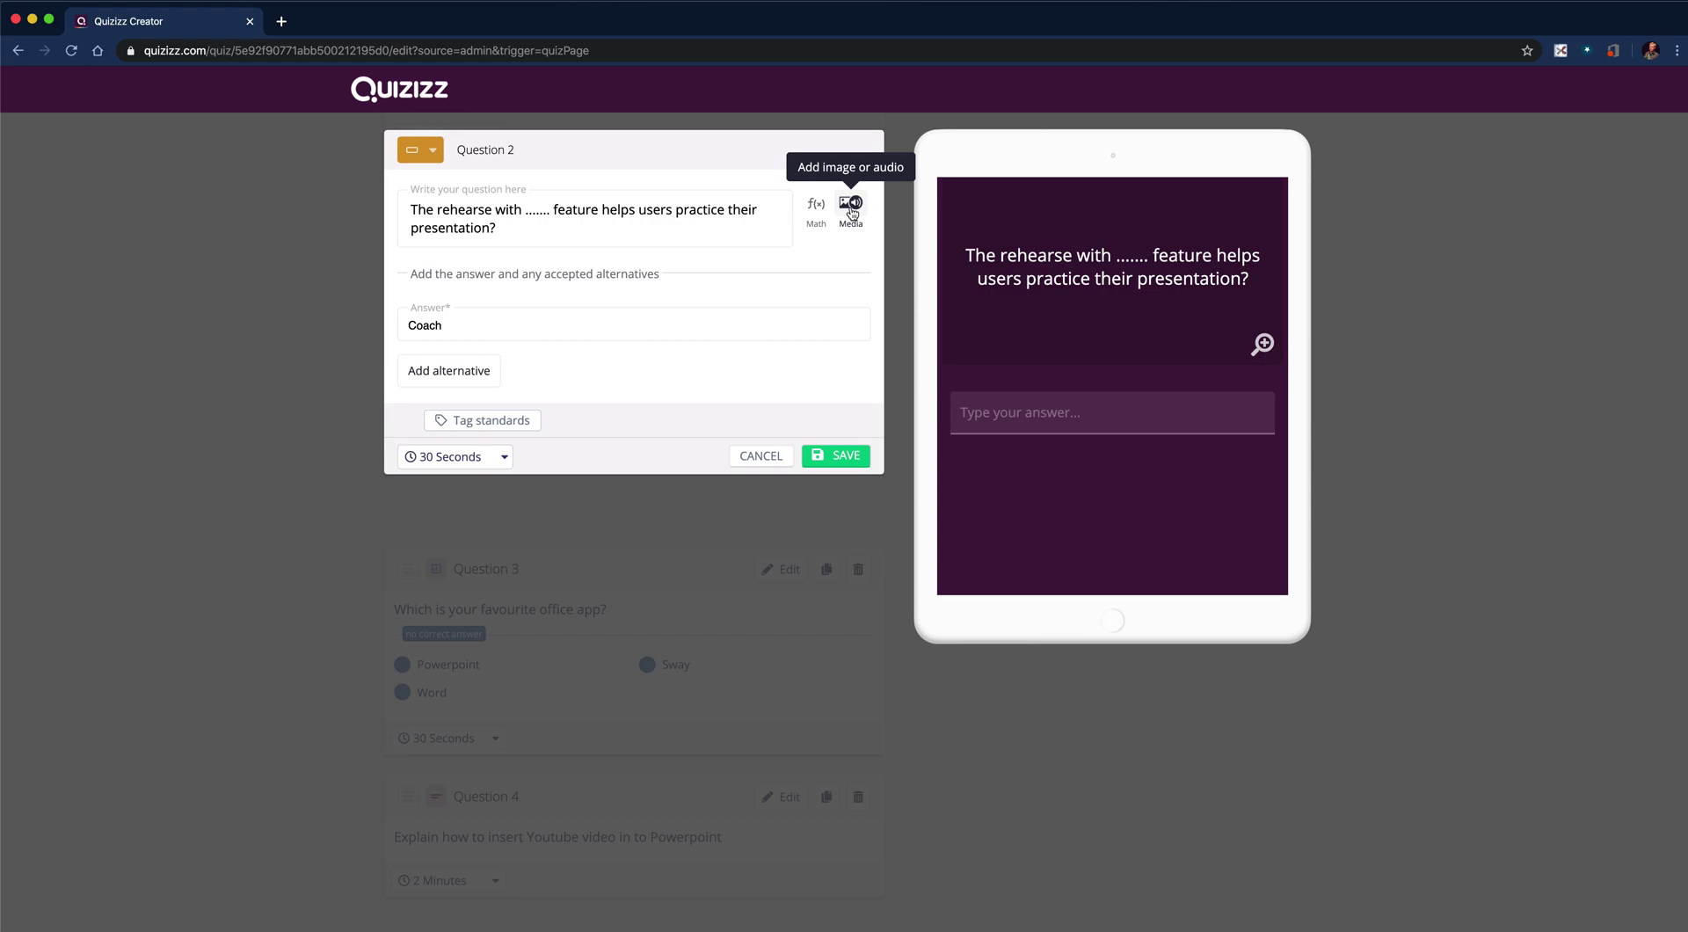
# Step: Save Question 2, then open the Powerpoint/Sway/Word poll Question 3 and save it unchanged
pyautogui.click(854, 461)
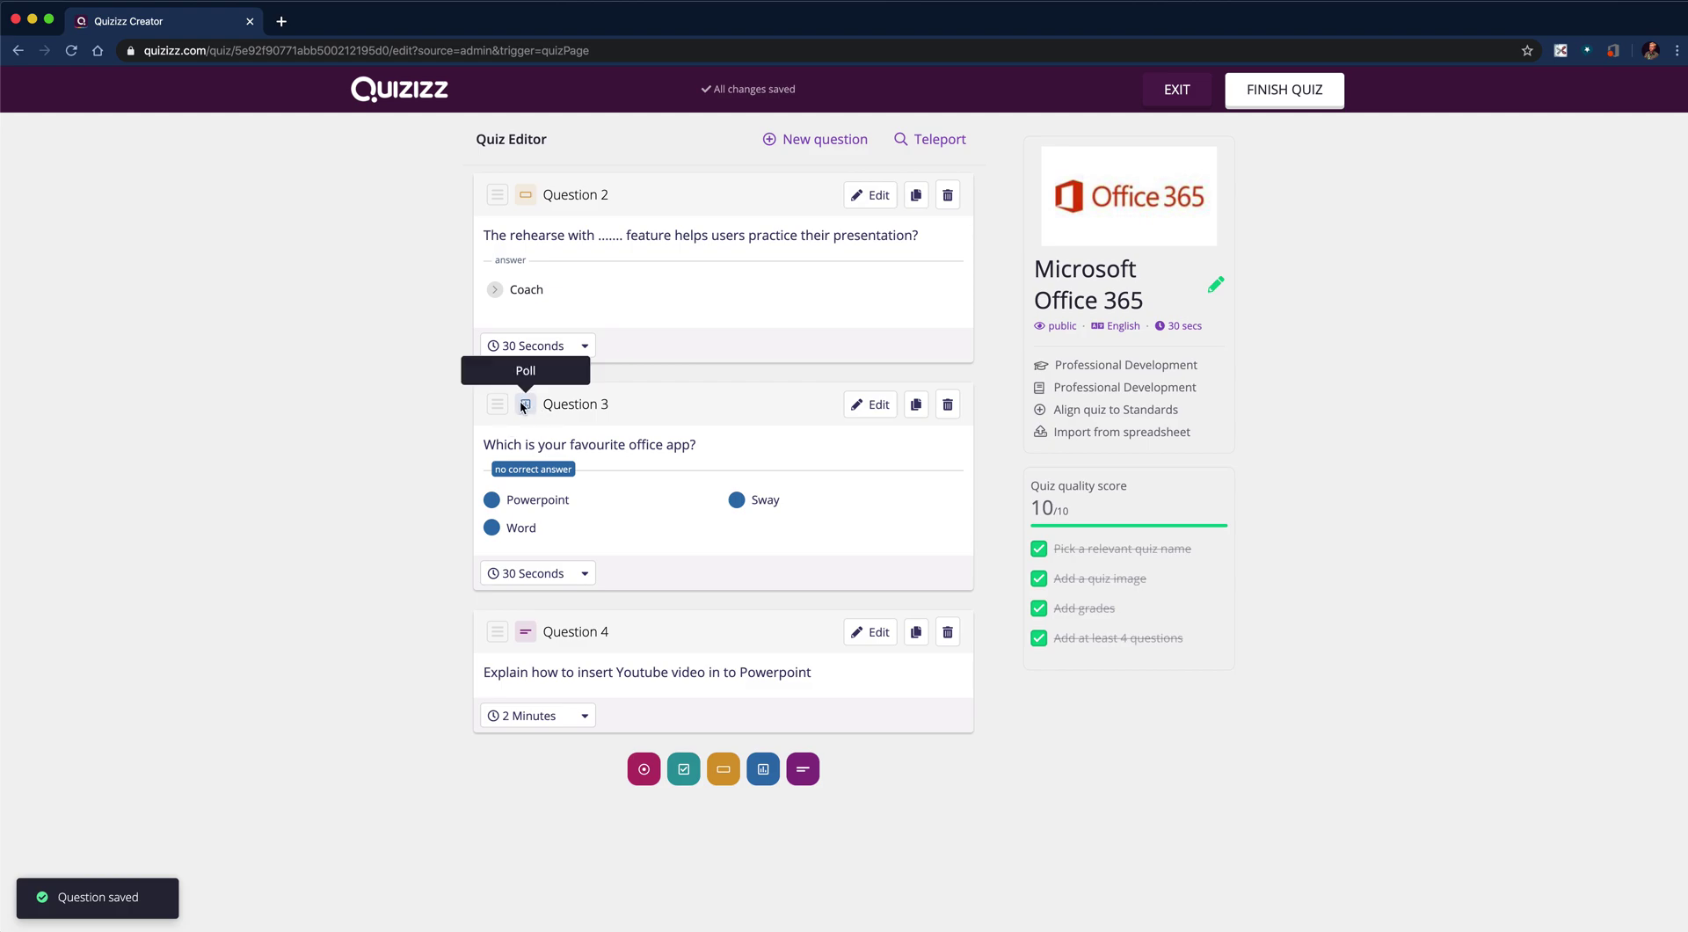
pyautogui.click(870, 404)
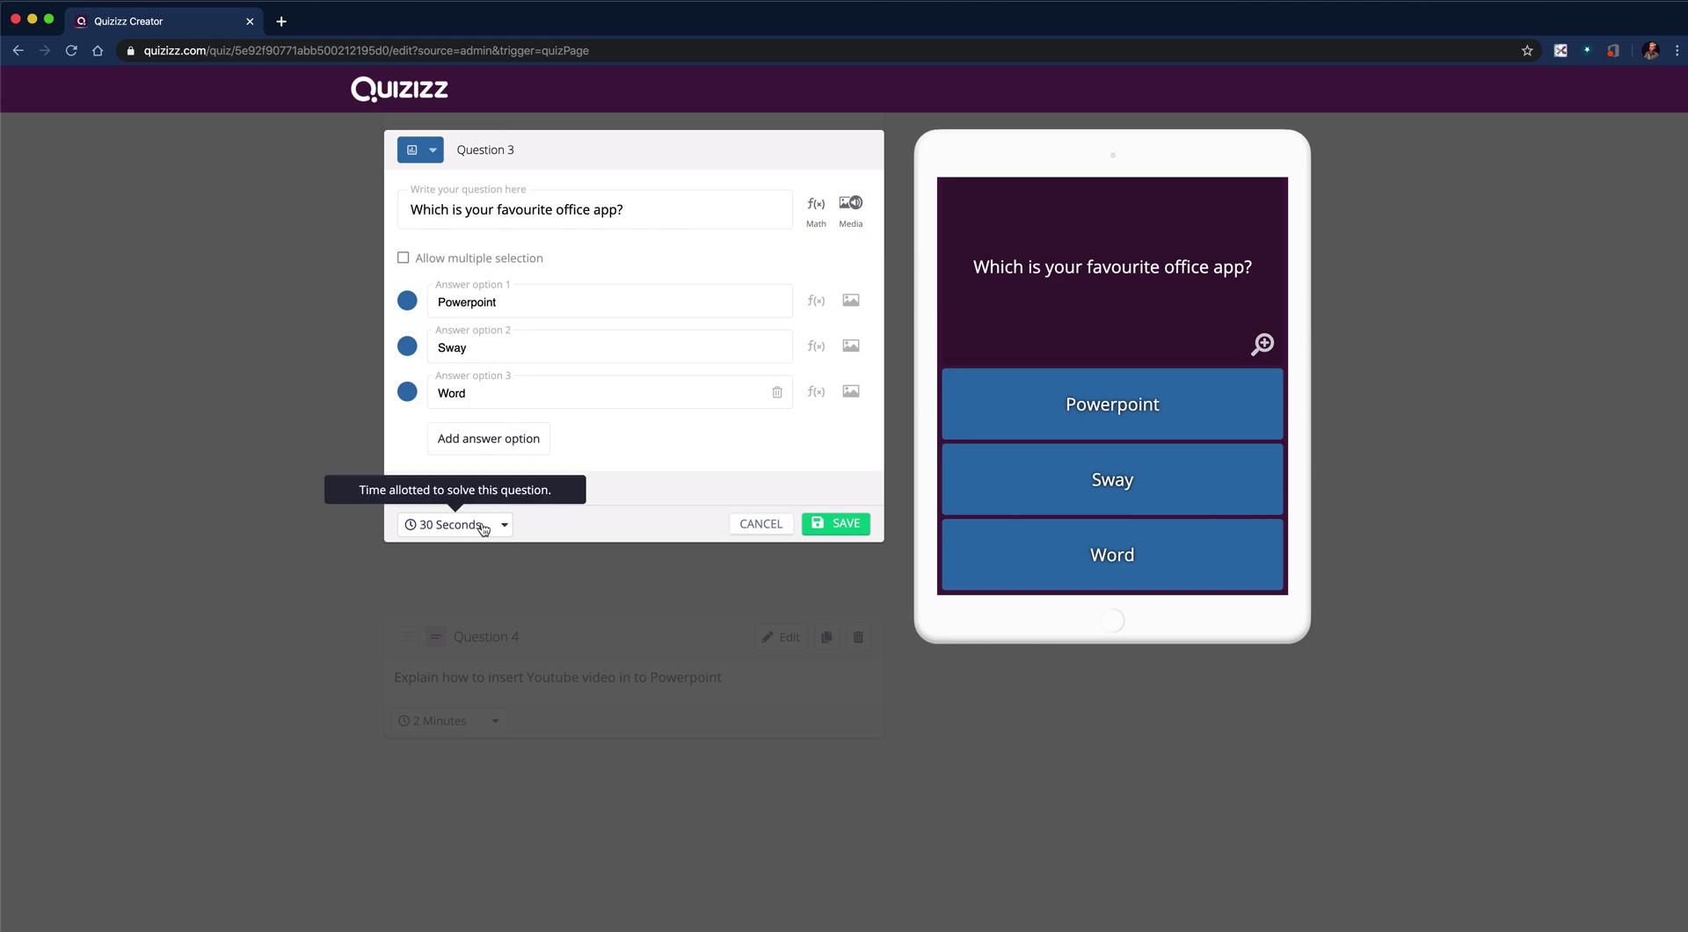
pyautogui.click(831, 524)
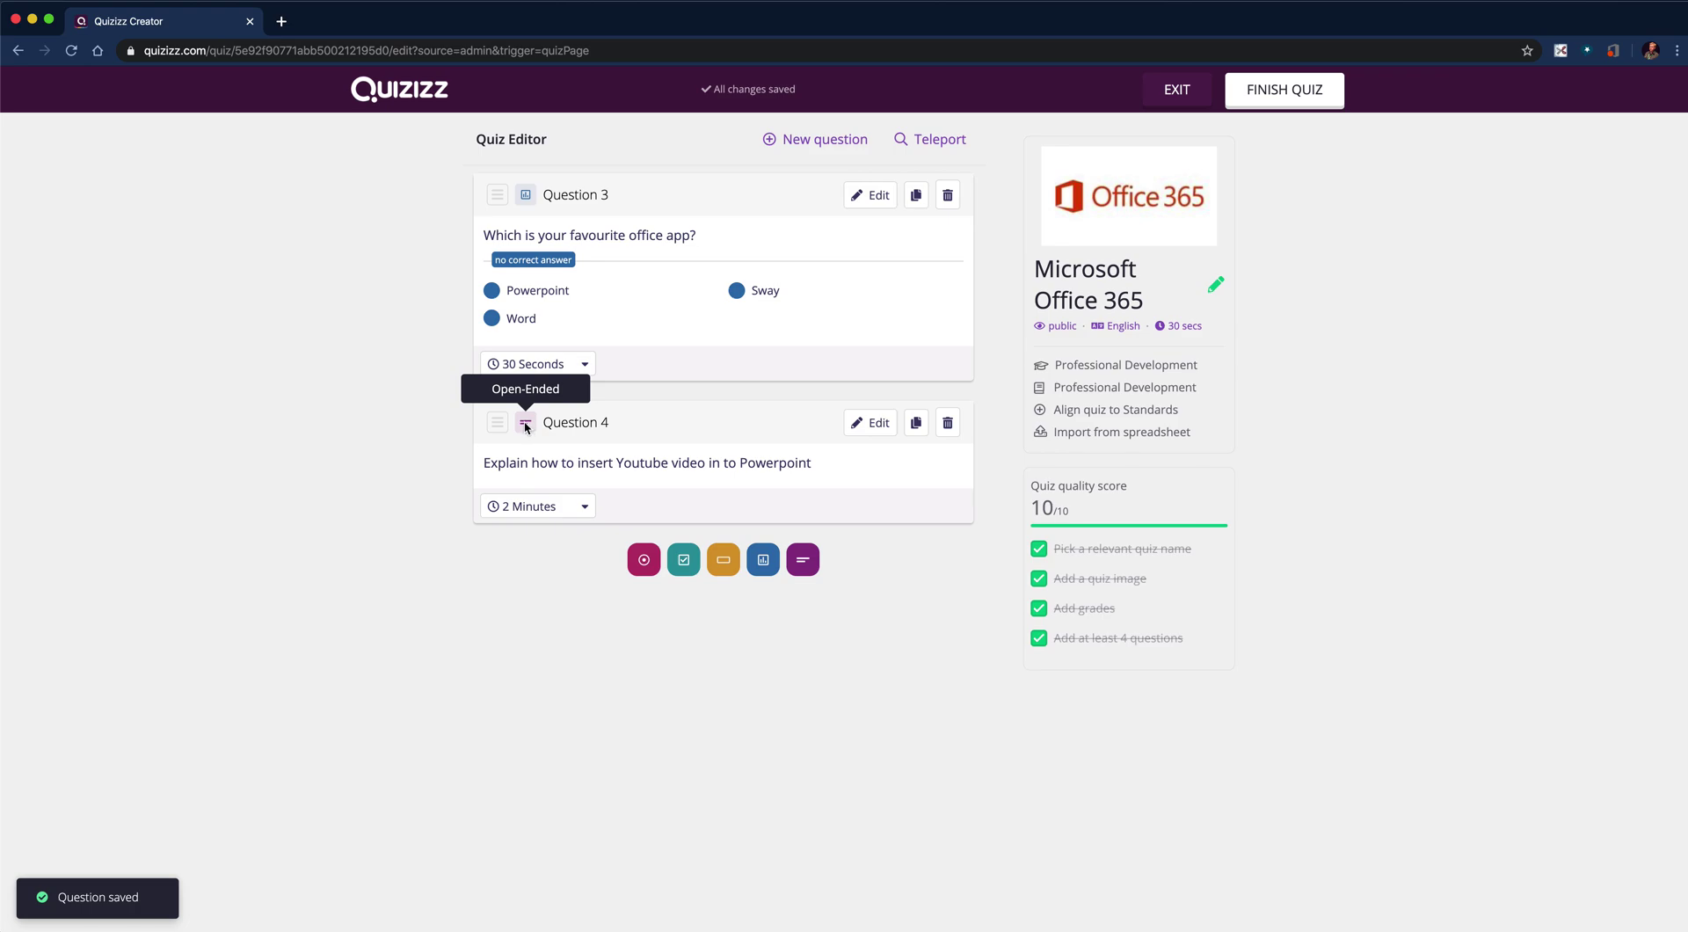
# Step: Add '?' to Question 4's text, set its time limit to 60 Seconds, and save
pyautogui.click(860, 428)
pyautogui.click(751, 211)
pyautogui.write('?')
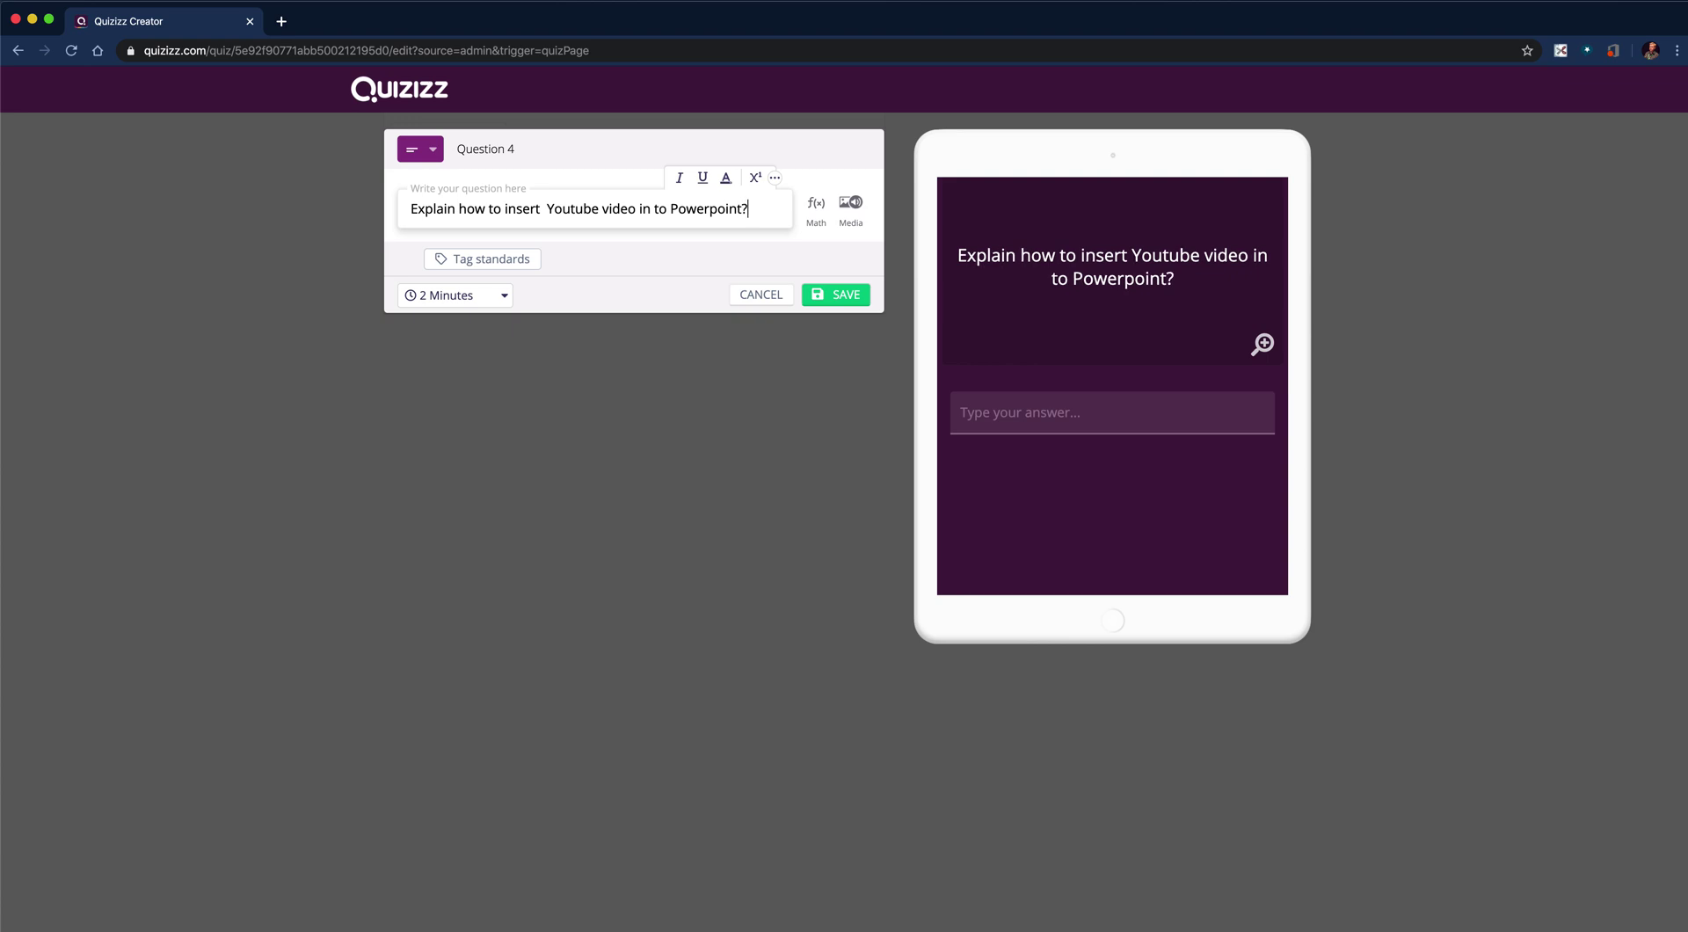
pyautogui.click(502, 304)
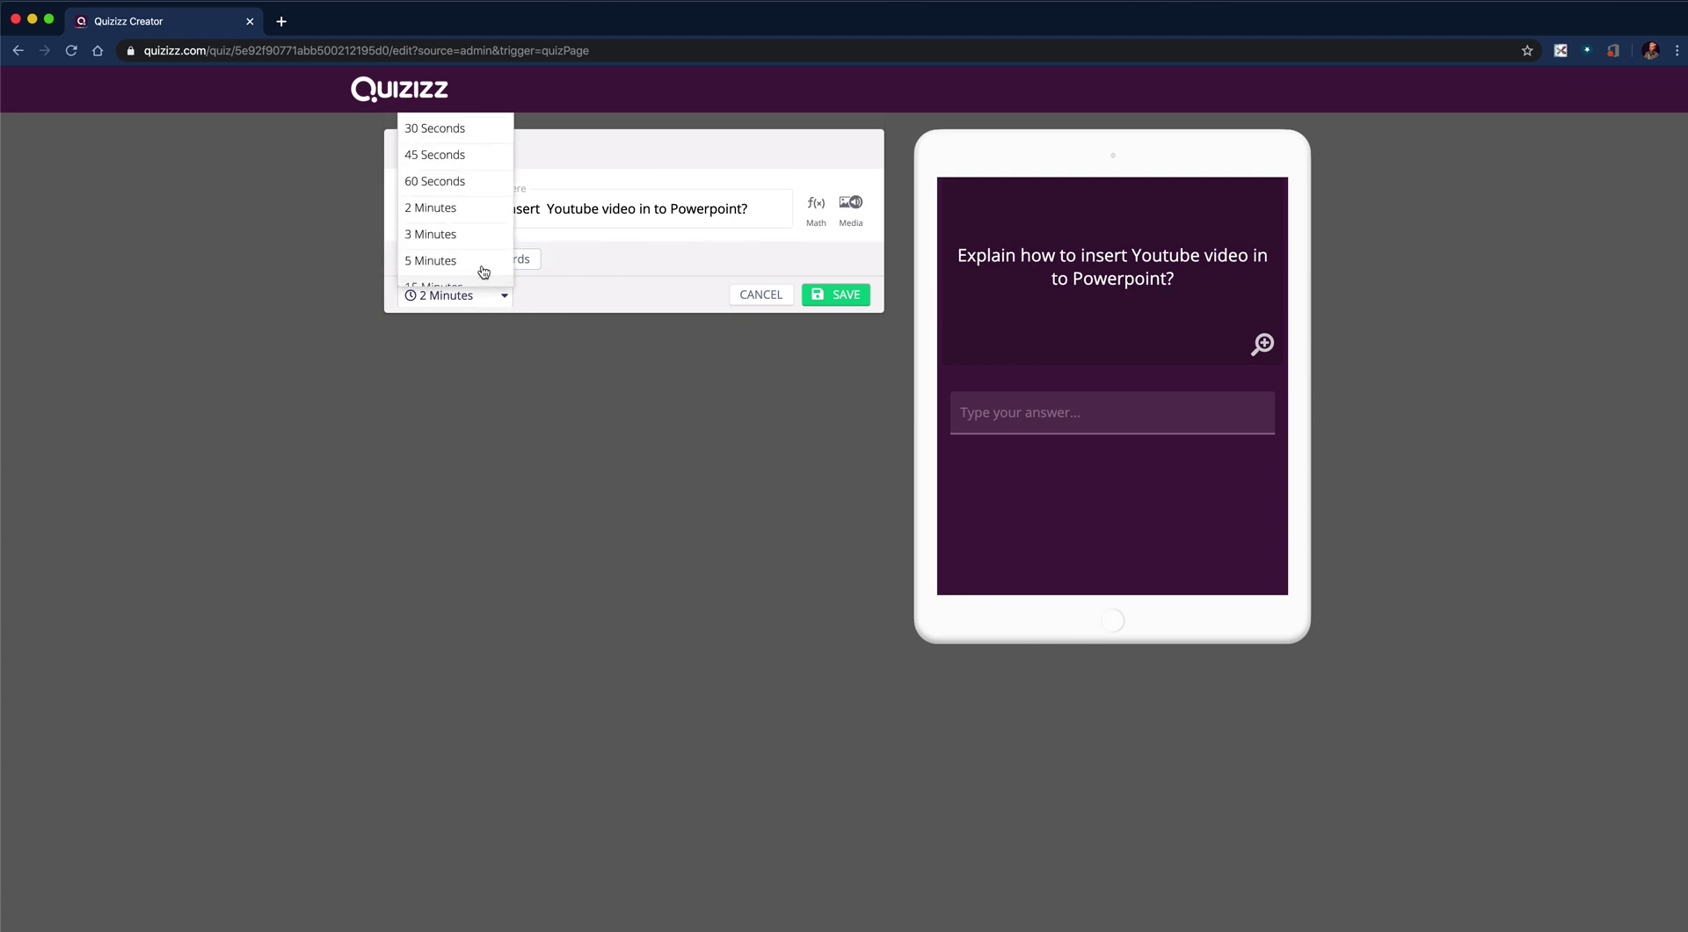
pyautogui.click(453, 192)
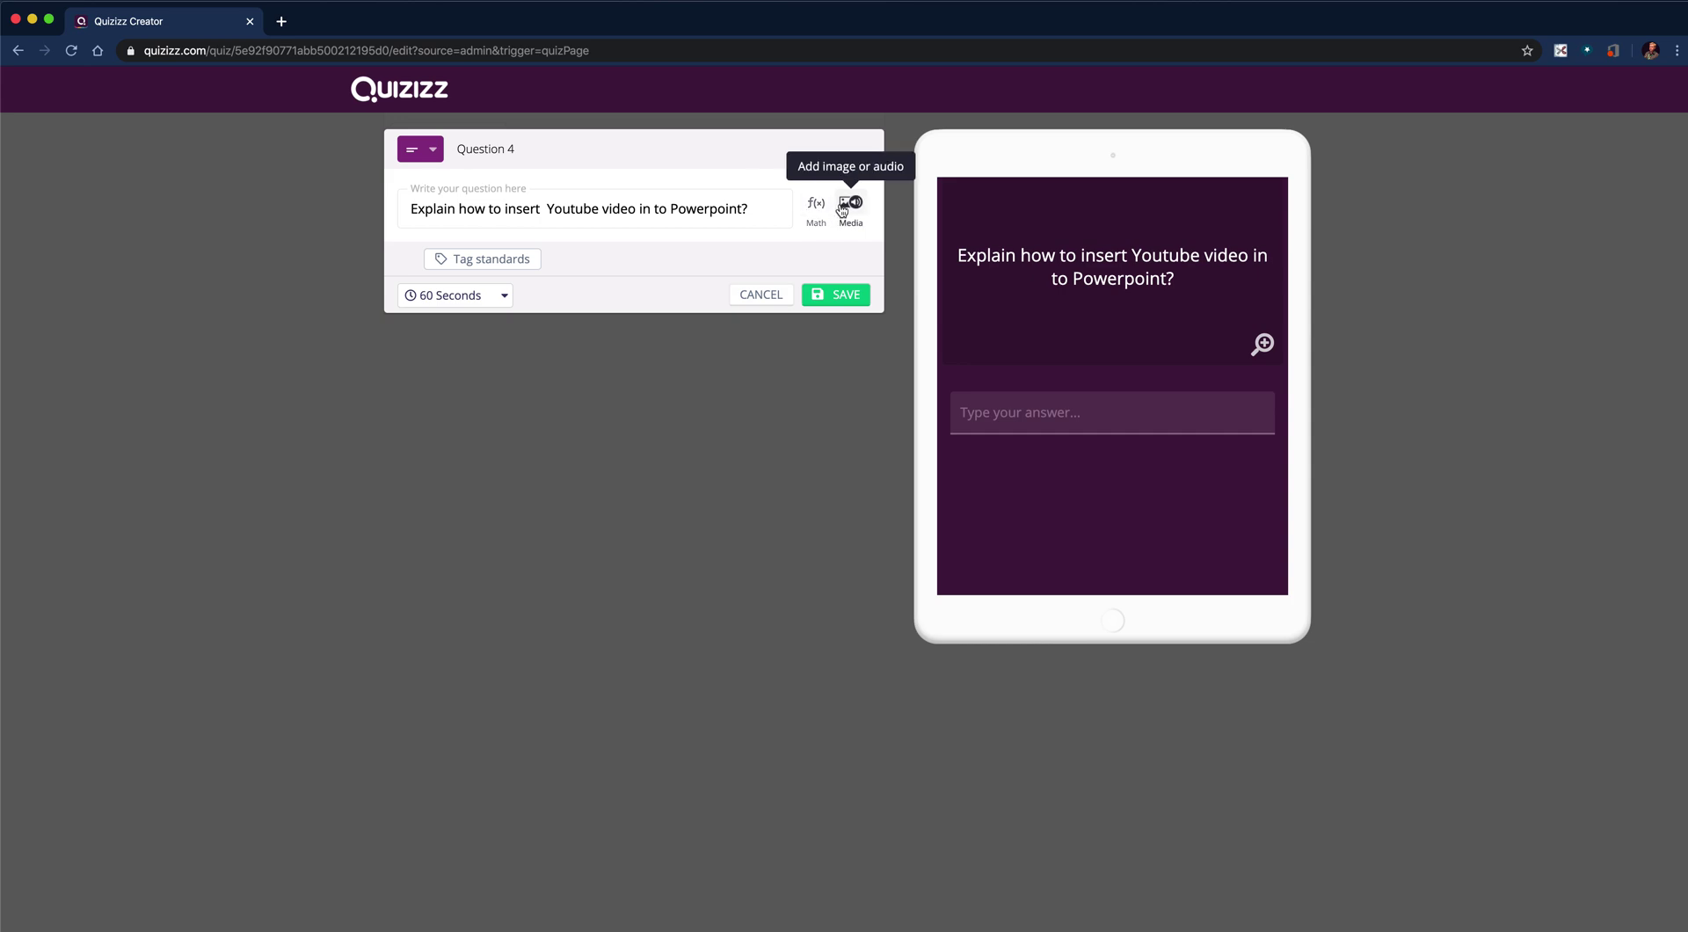
pyautogui.click(842, 299)
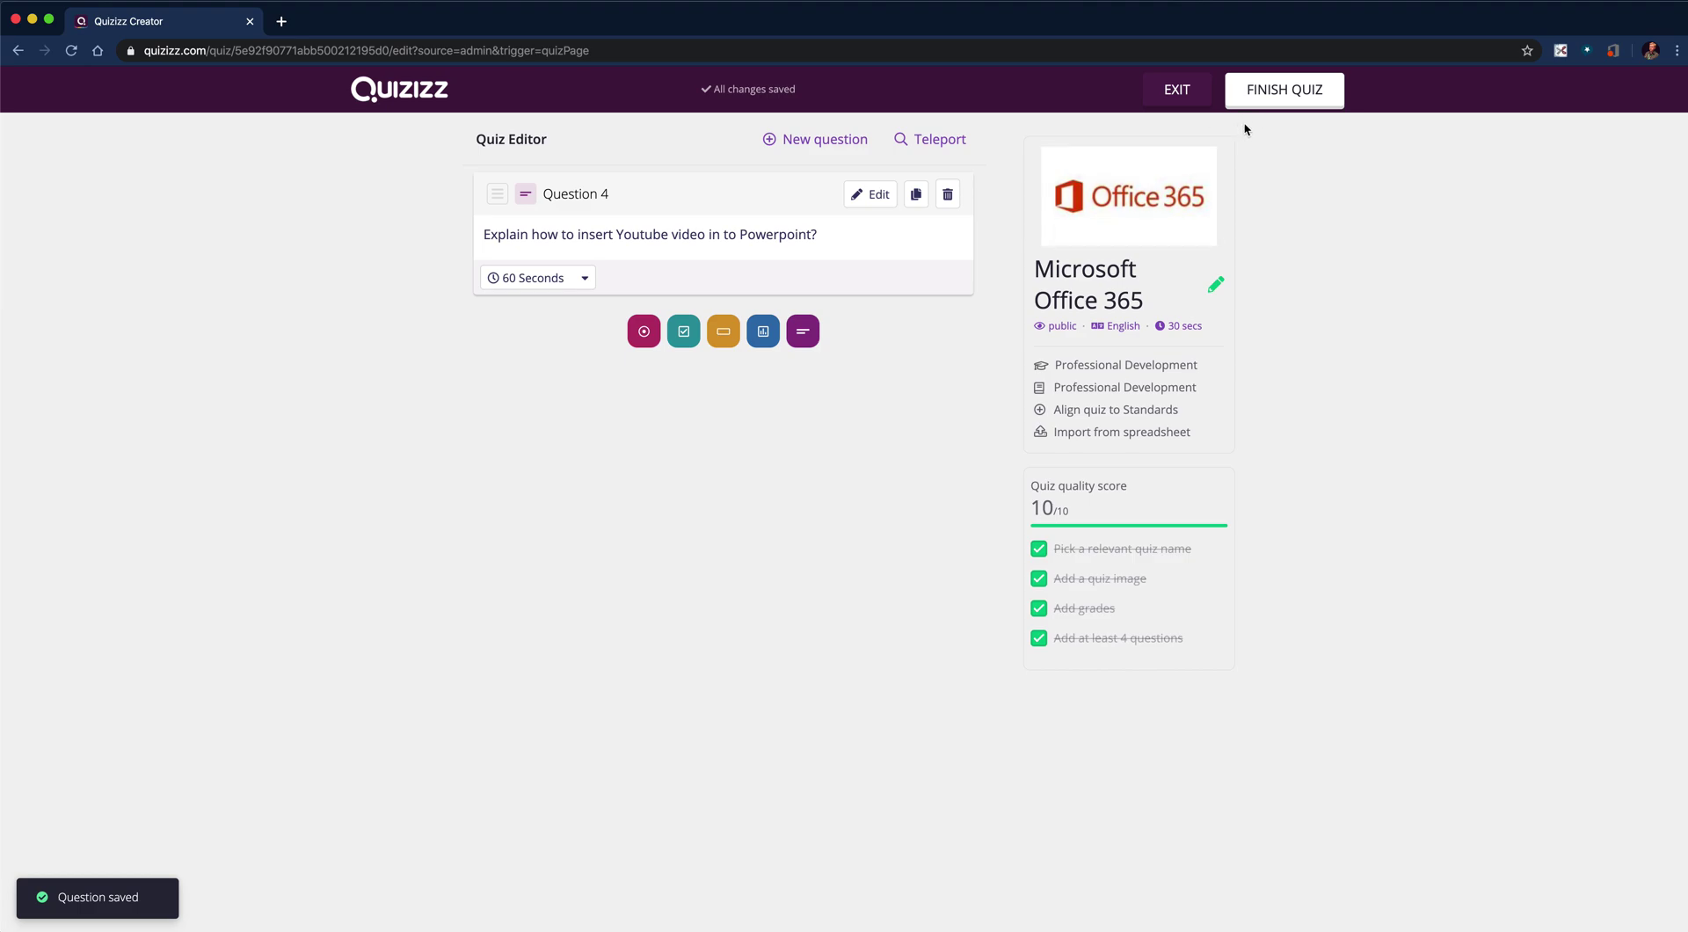
# Step: Exit the editor, copy the solo practice link via Practice, and open a new browser tab
pyautogui.click(1297, 97)
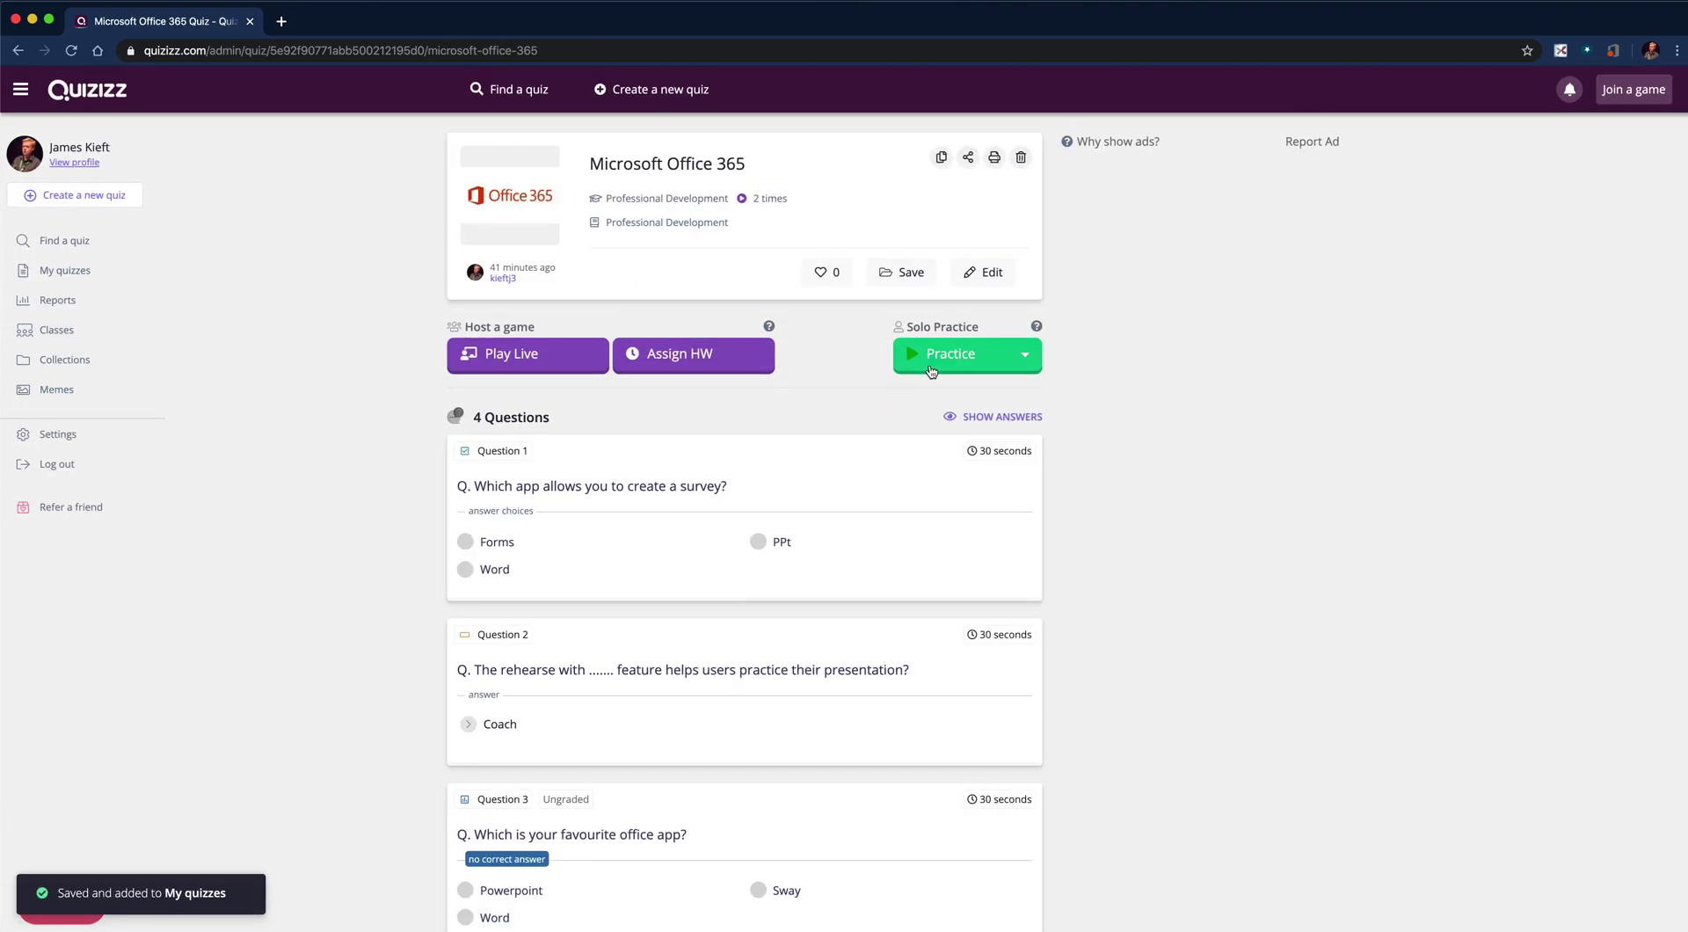
pyautogui.click(1024, 354)
pyautogui.click(929, 437)
pyautogui.click(982, 166)
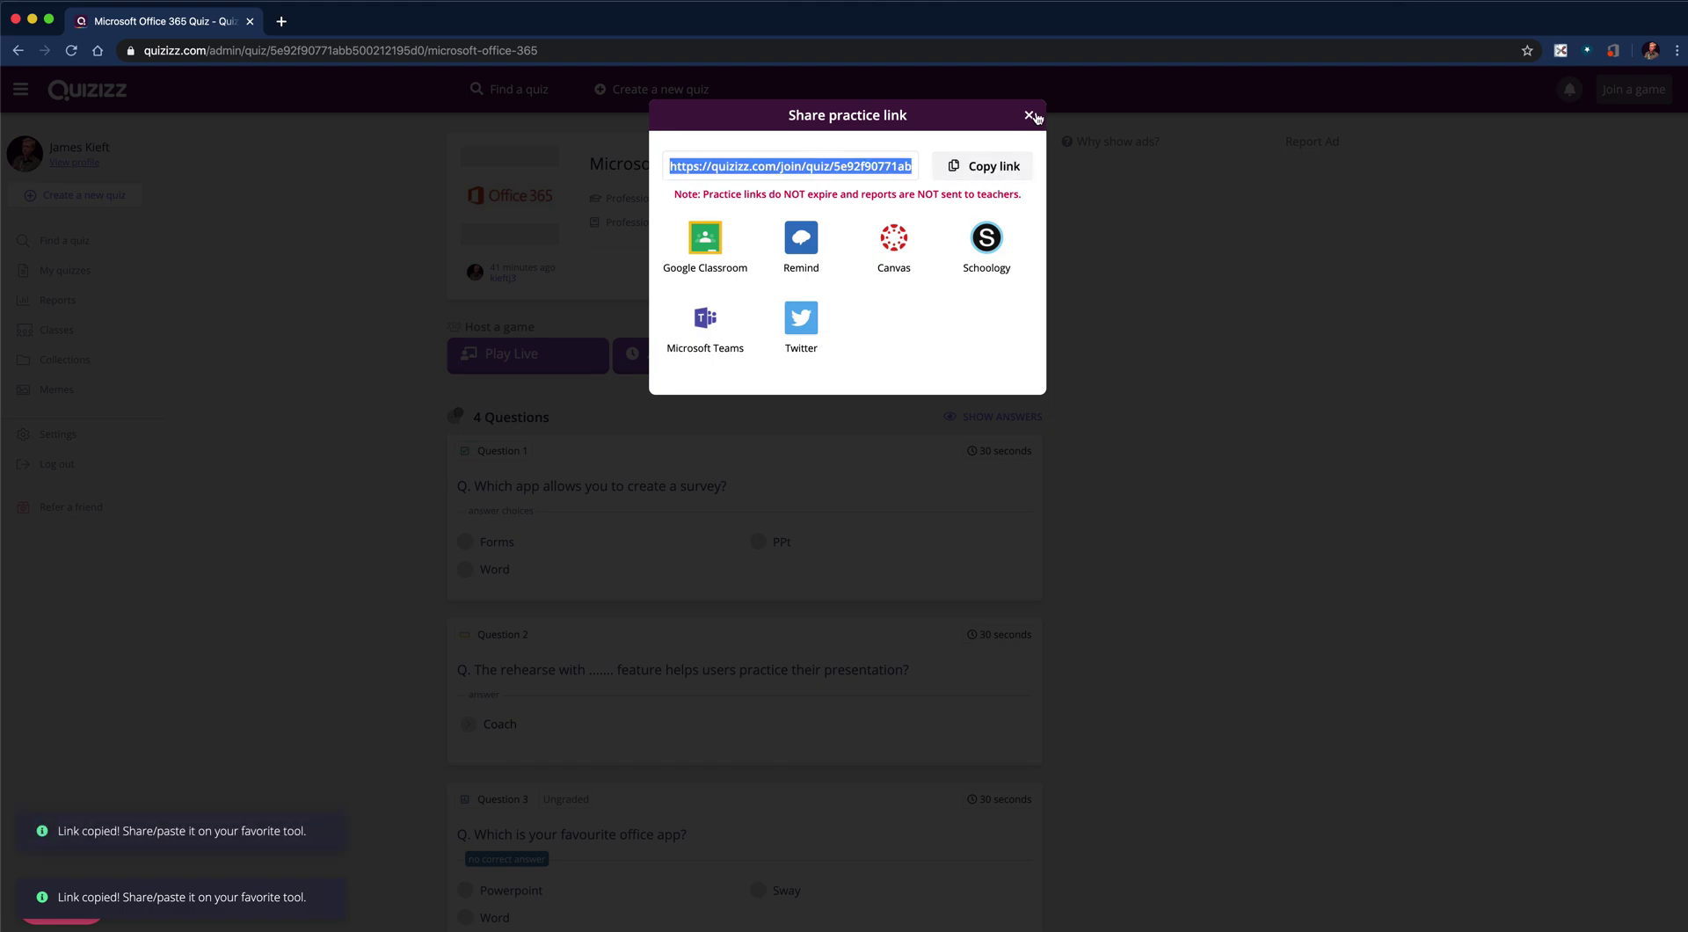
pyautogui.click(1034, 114)
pyautogui.click(282, 21)
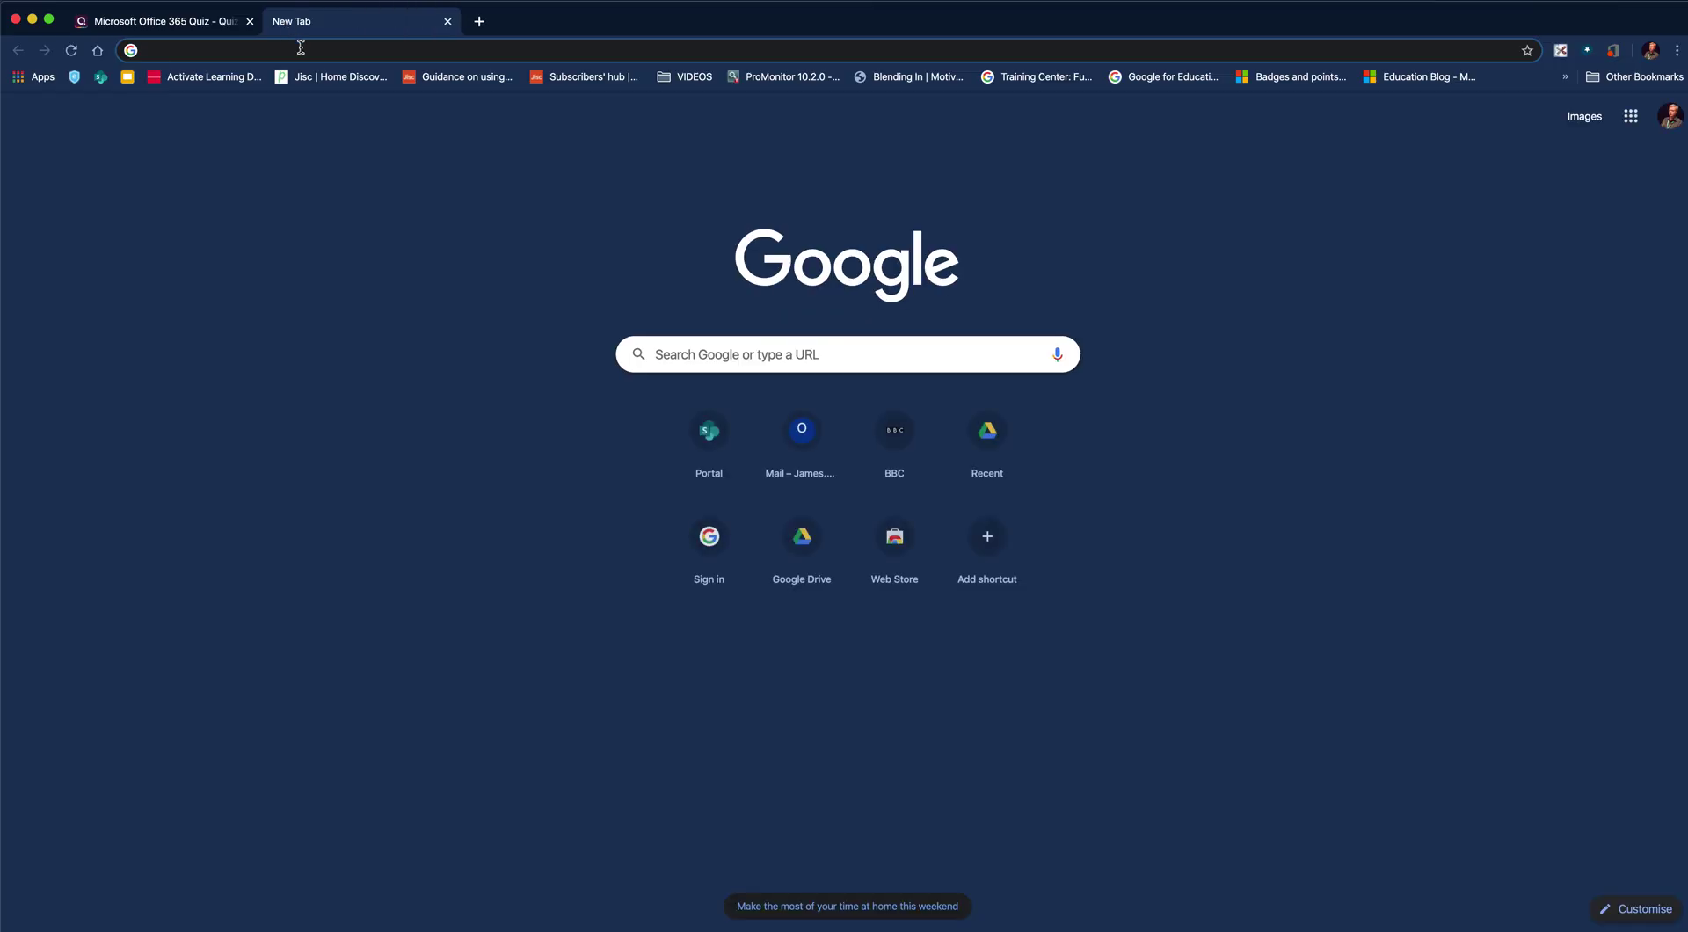
# Step: Load the pasted practice link, switch off Timer and Power-ups, and start the game
pyautogui.press('super+v')
pyautogui.press('Return')
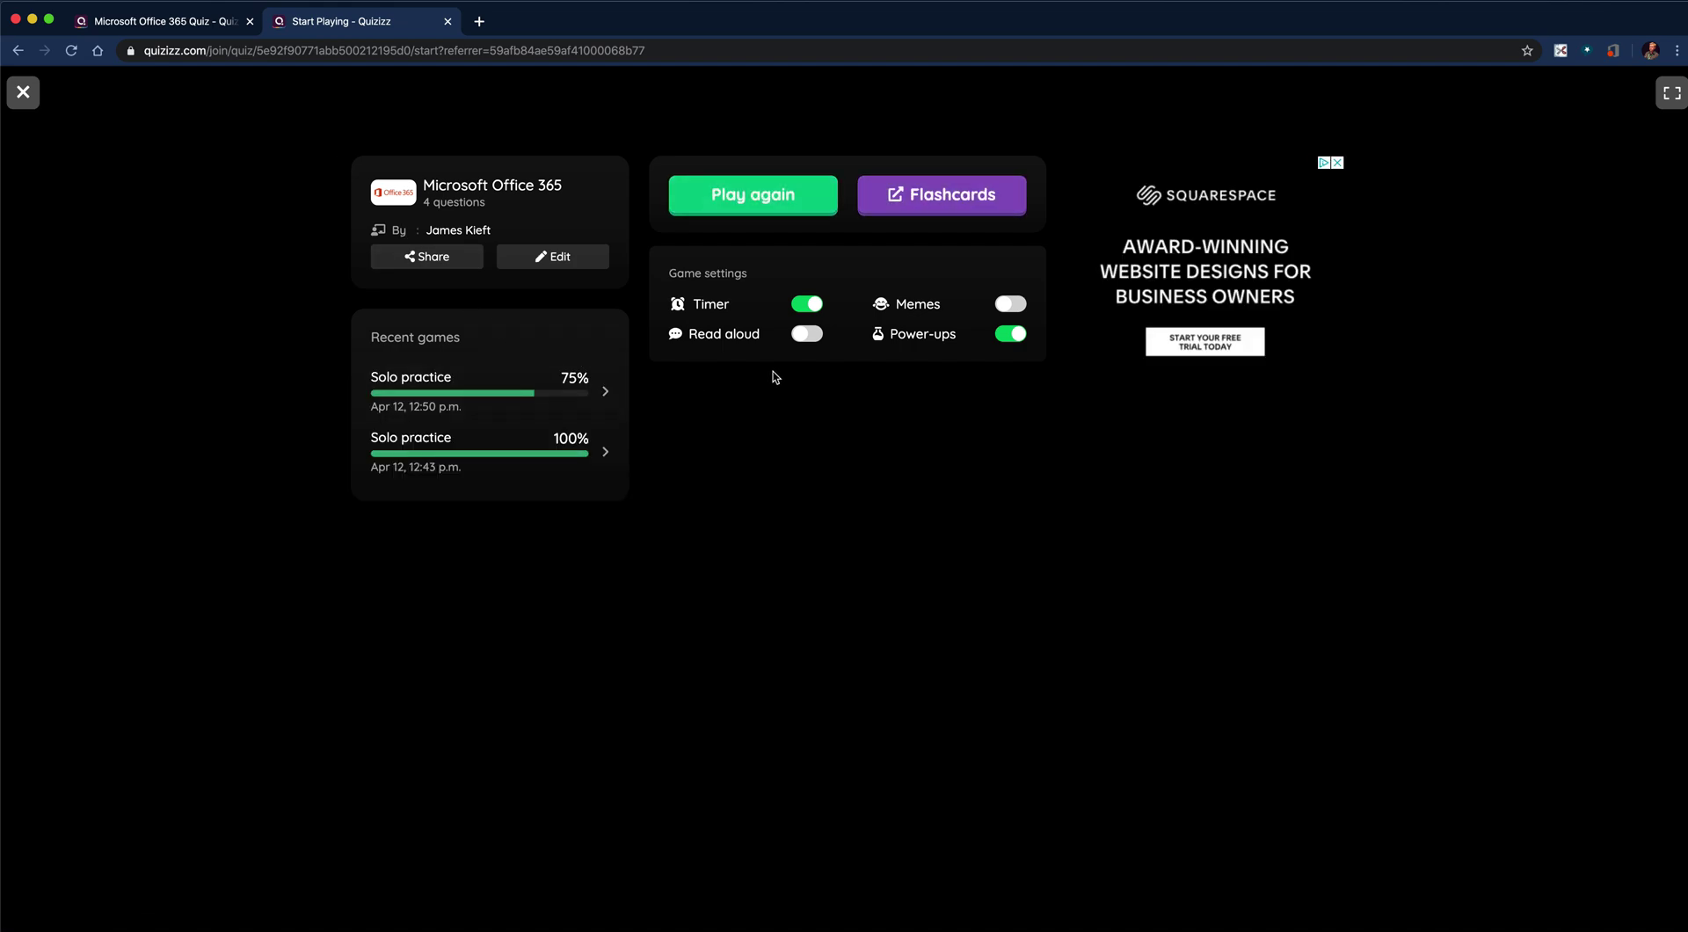
pyautogui.click(813, 306)
pyautogui.click(1016, 336)
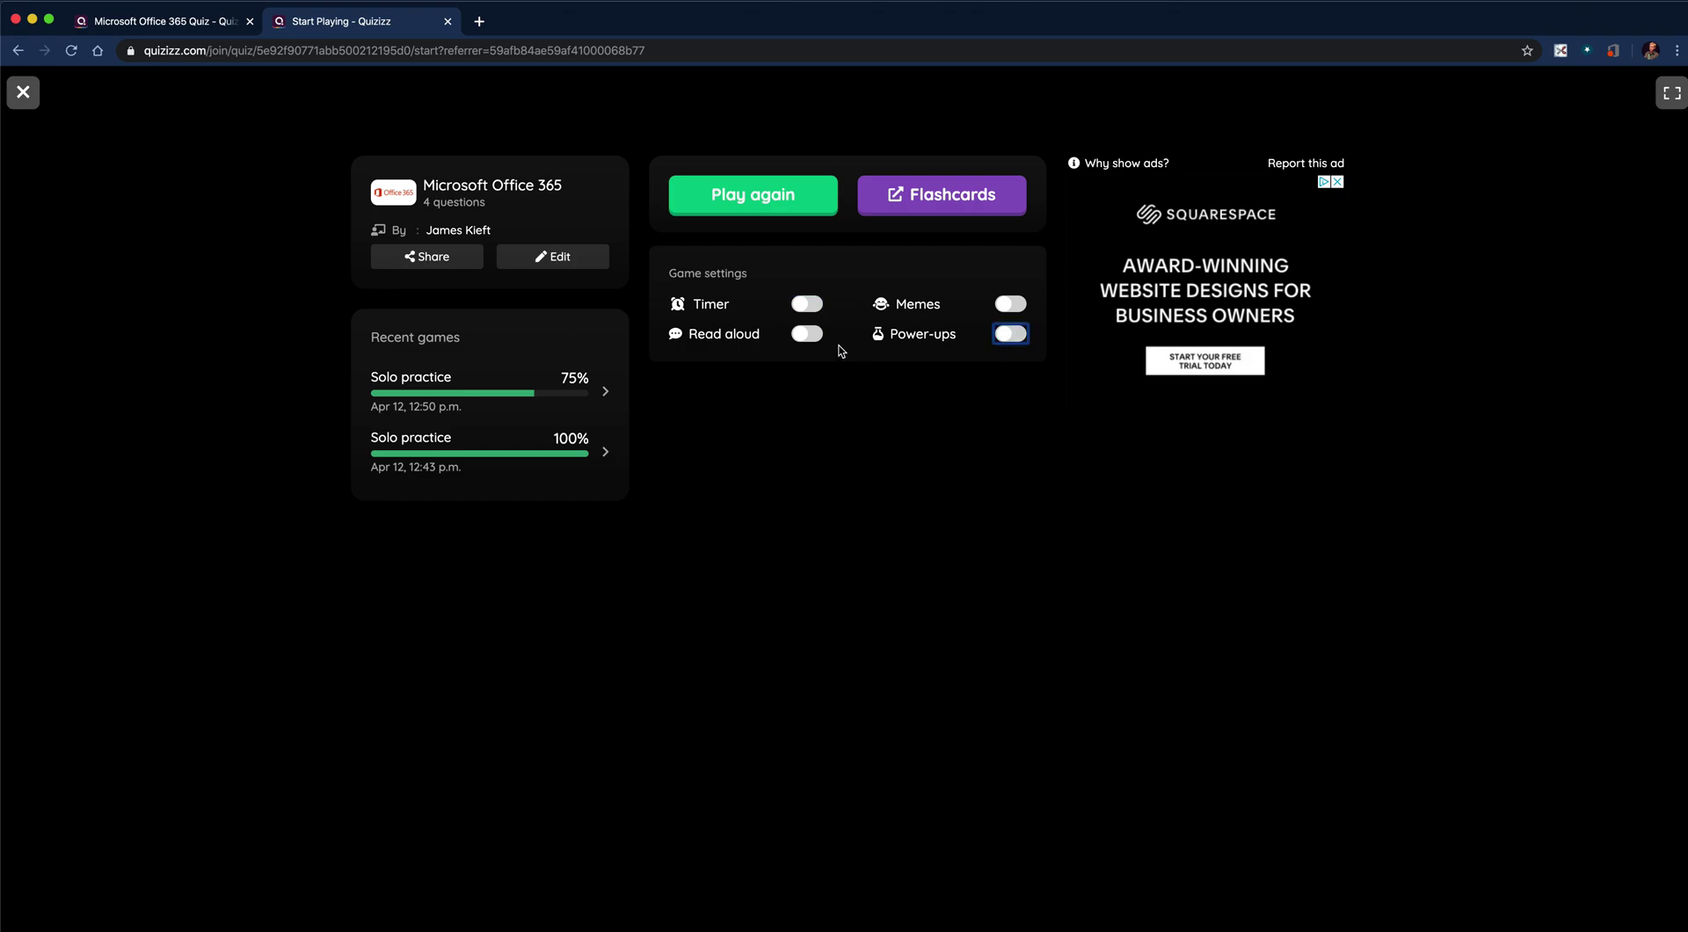
pyautogui.click(748, 207)
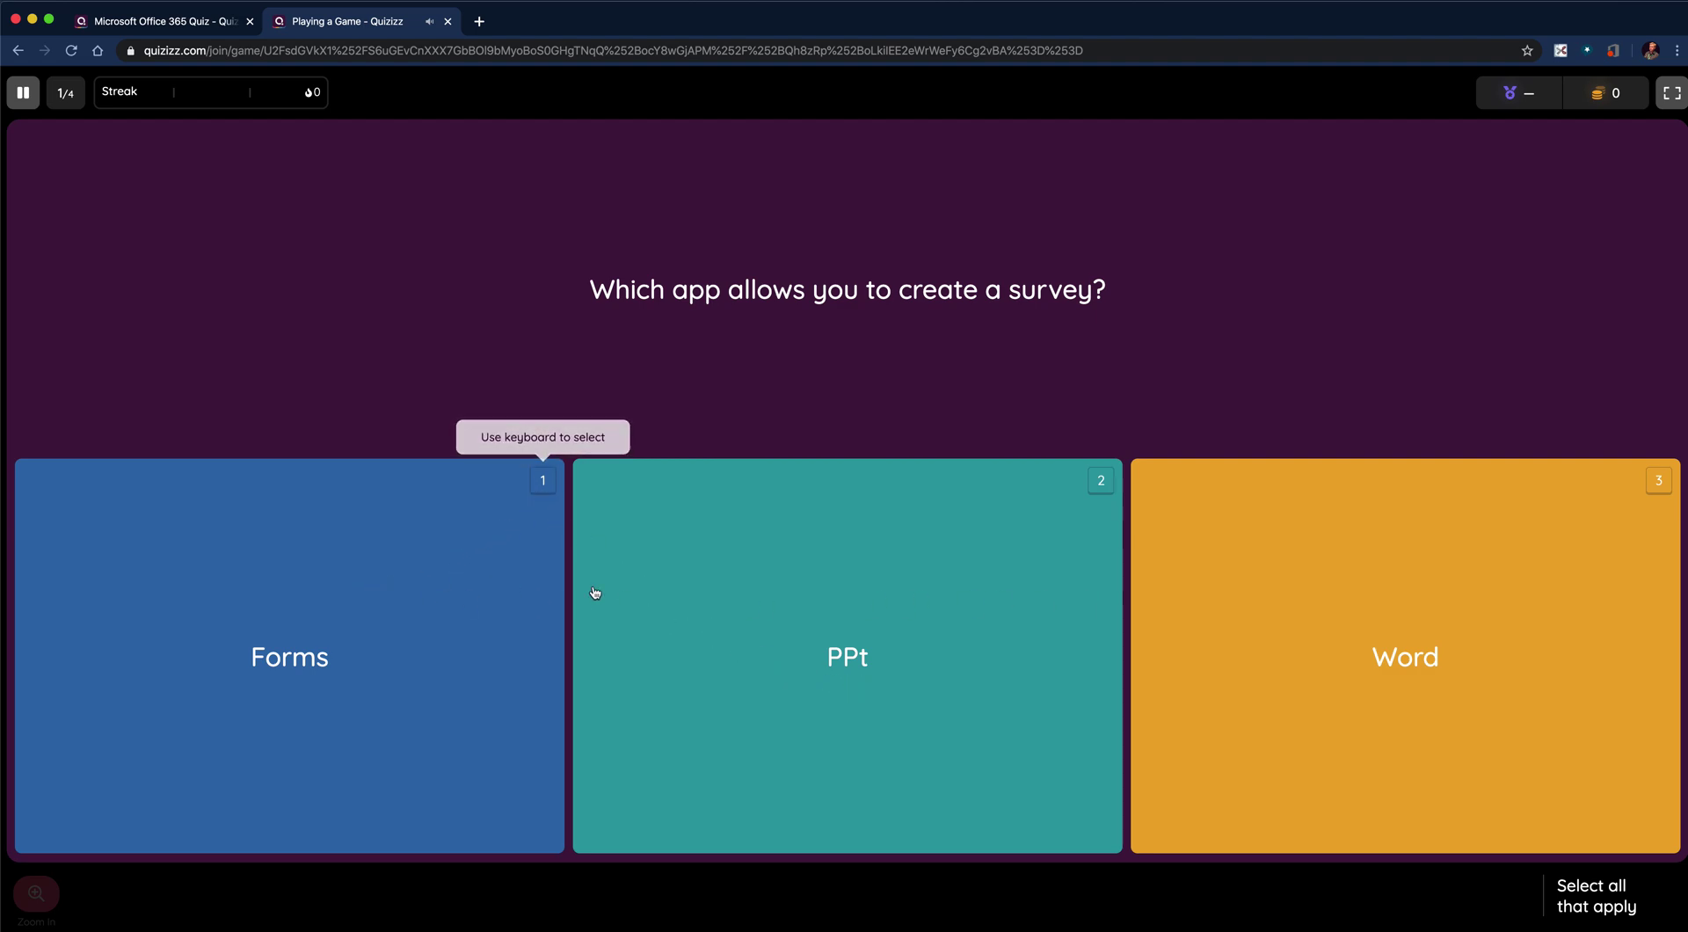
# Step: Answer Forms for the survey question and submit the typed open-ended response 'Instenr'
pyautogui.click(392, 554)
pyautogui.click(1597, 898)
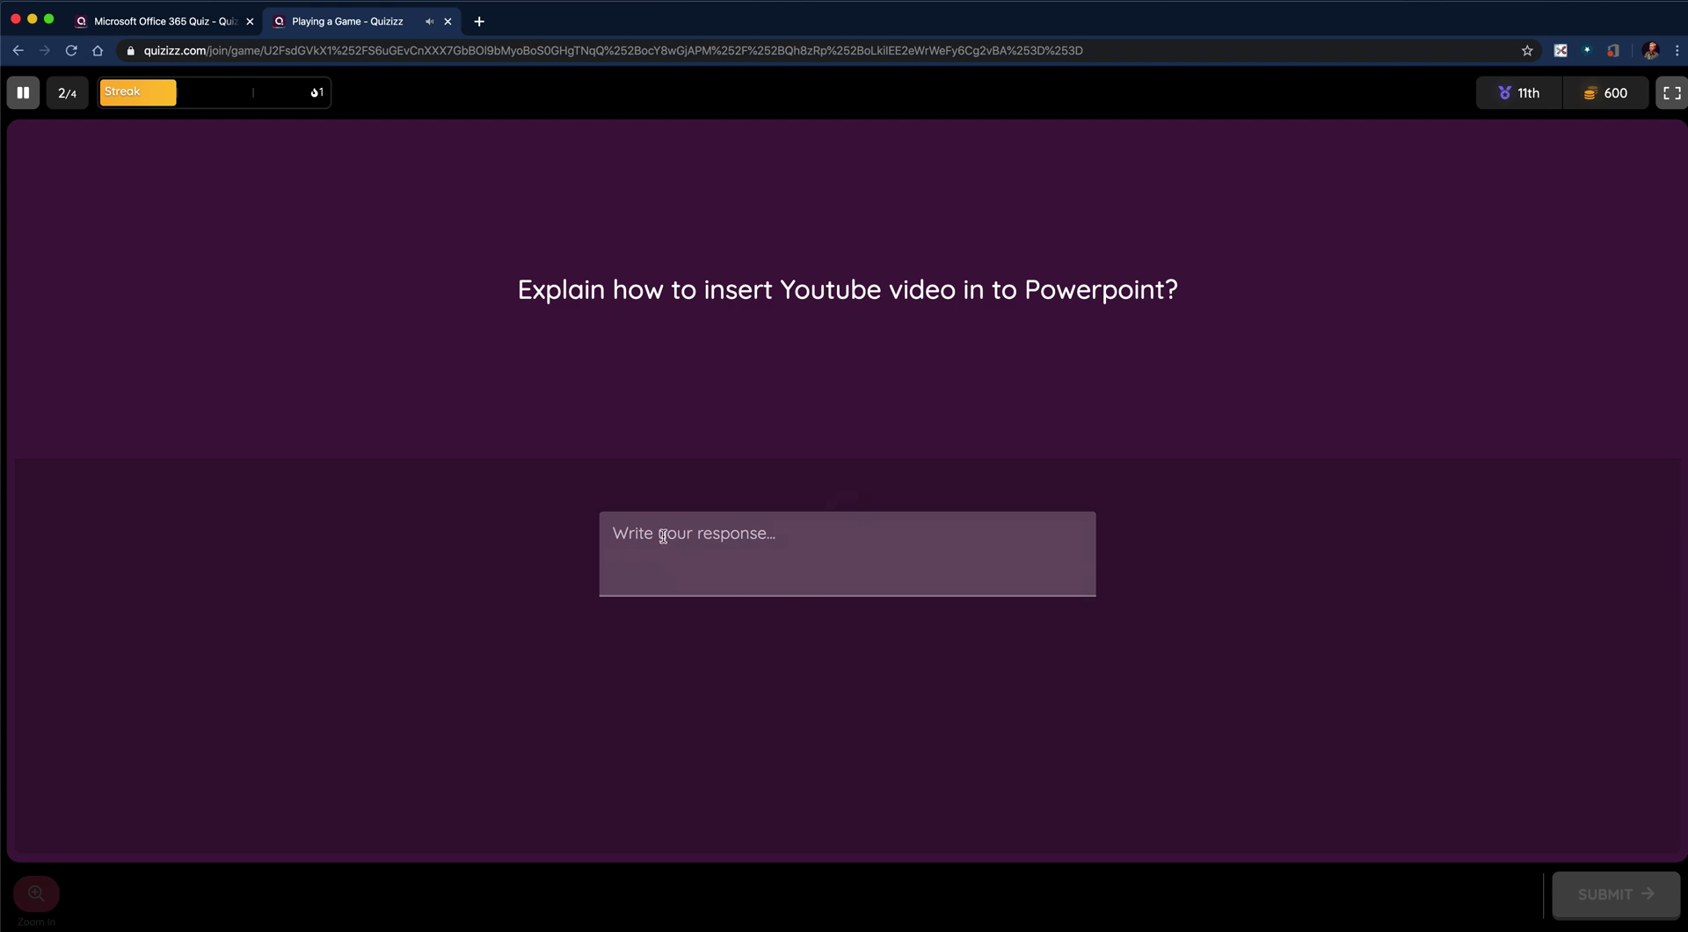
pyautogui.click(662, 535)
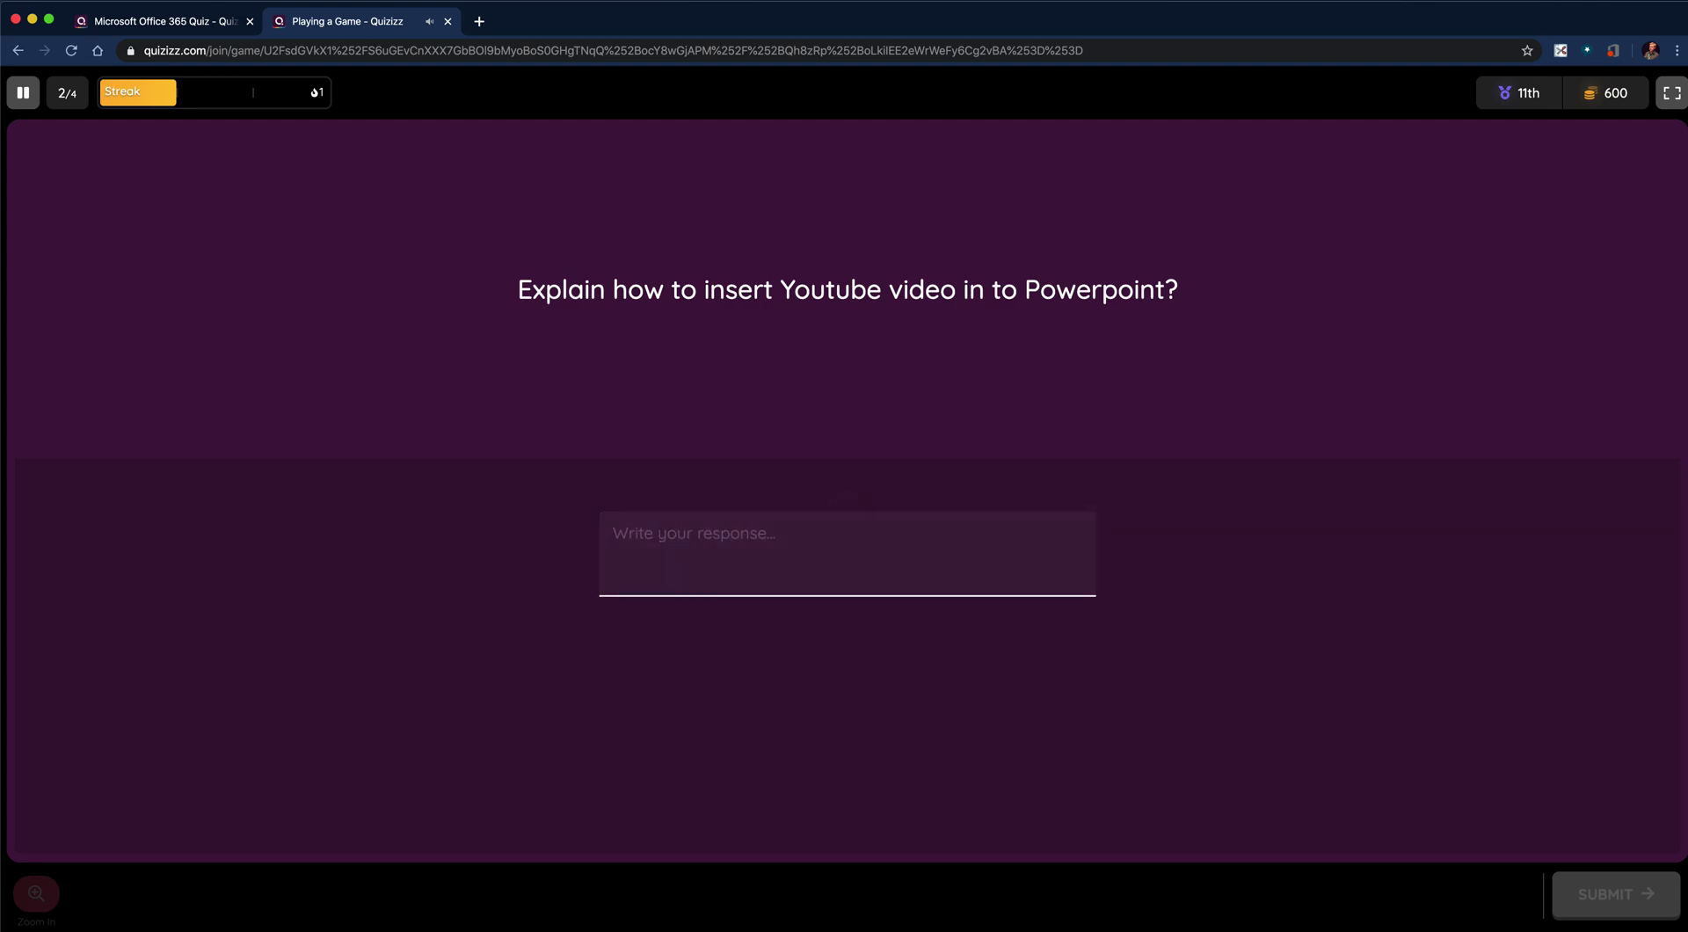
pyautogui.write('Instenr')
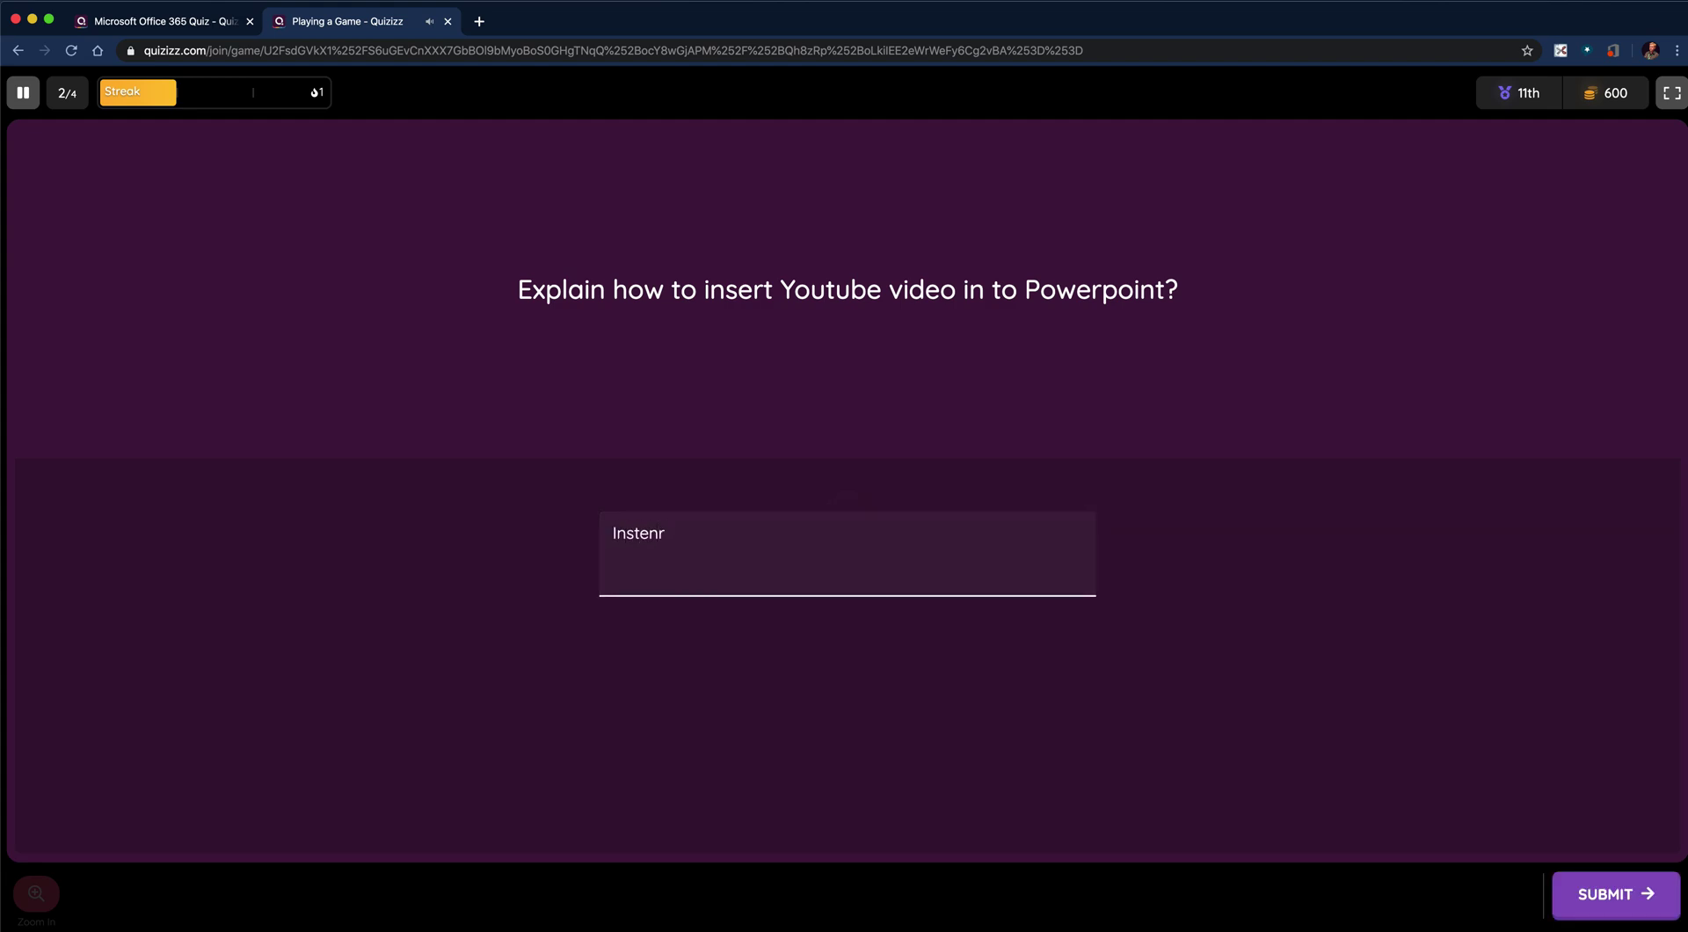
pyautogui.click(1616, 895)
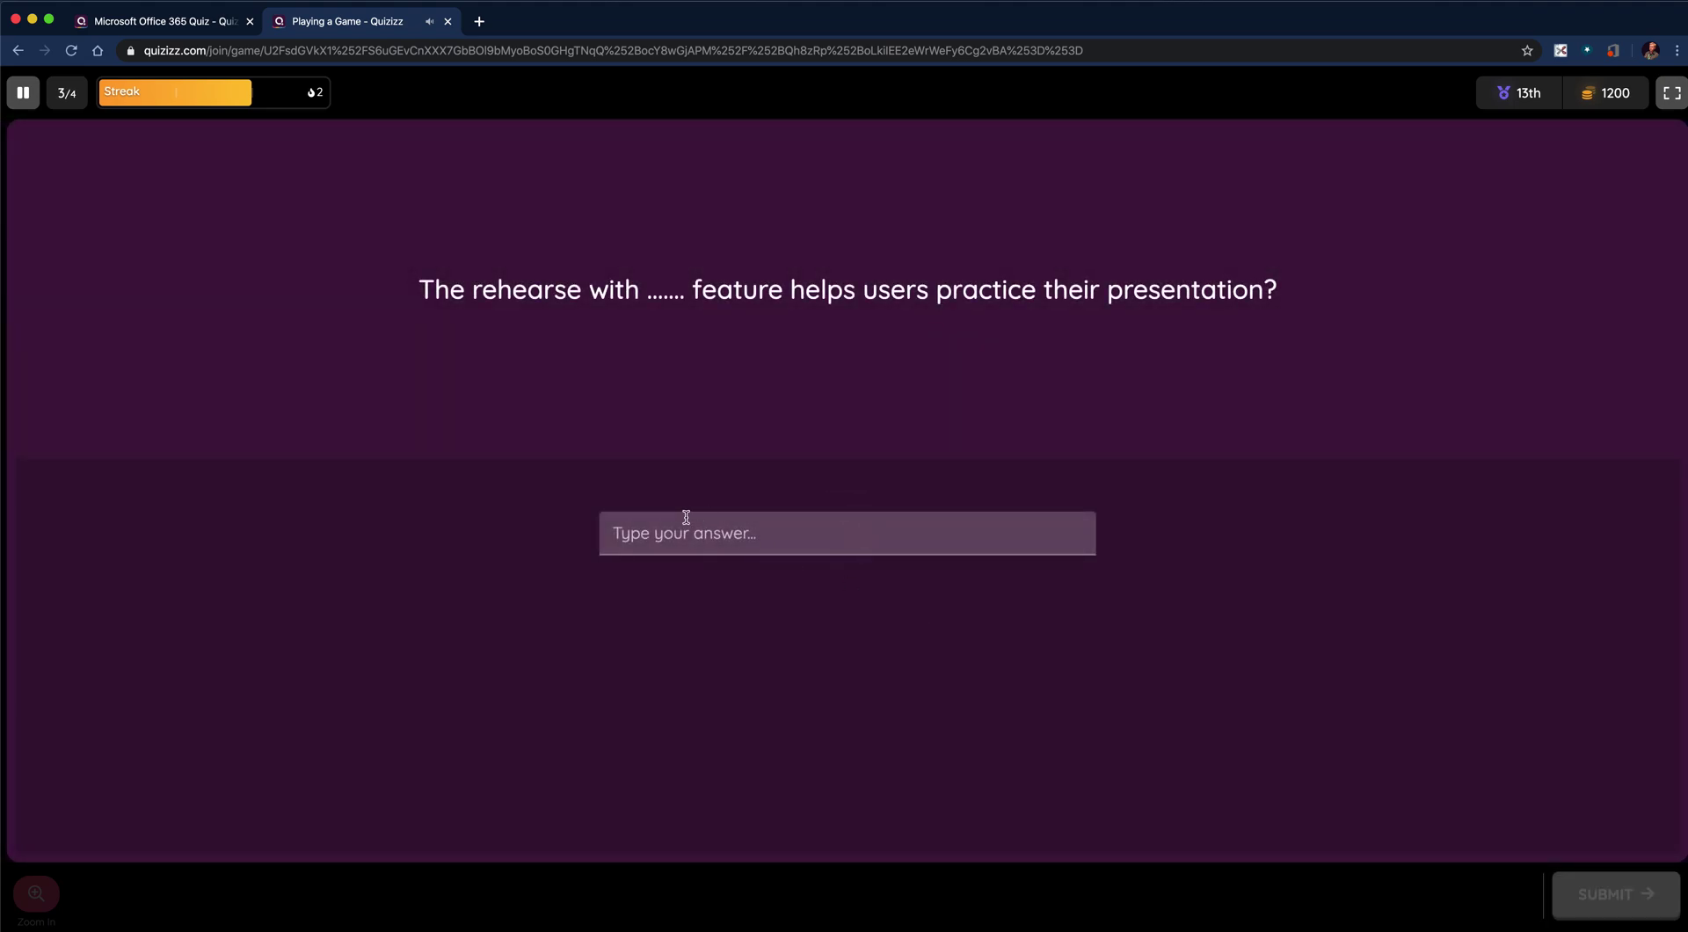
# Step: Submit Coach for the fill-in-the-blank question and vote Sway in the poll
pyautogui.click(686, 529)
pyautogui.write('Coach')
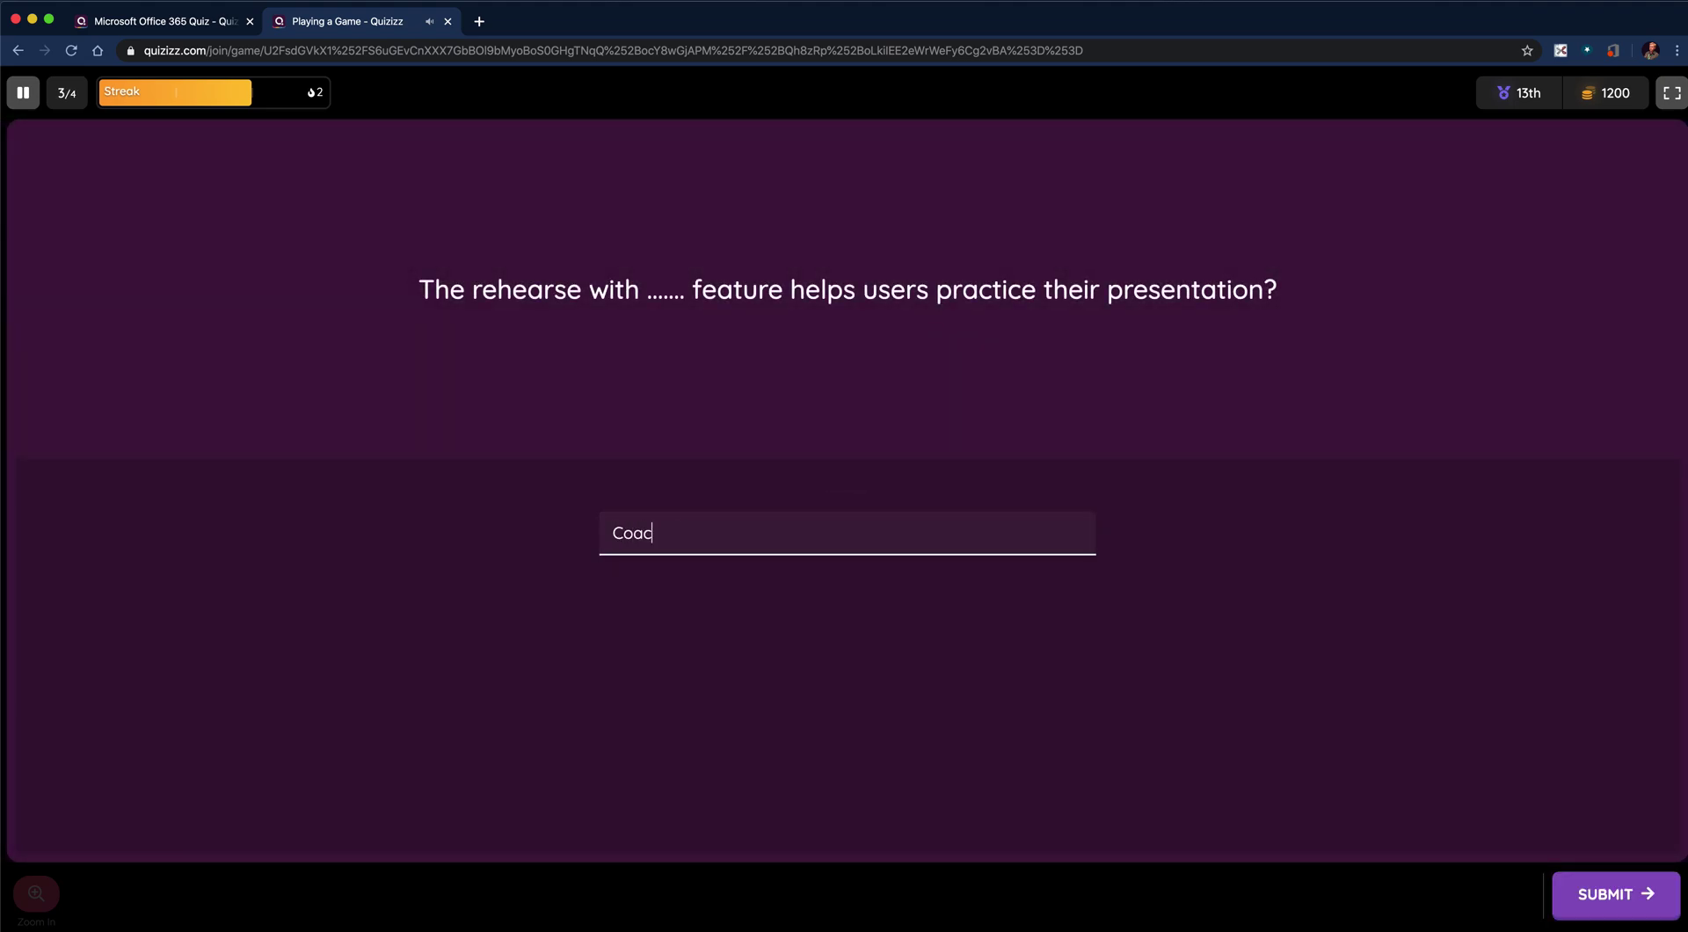
pyautogui.click(1605, 896)
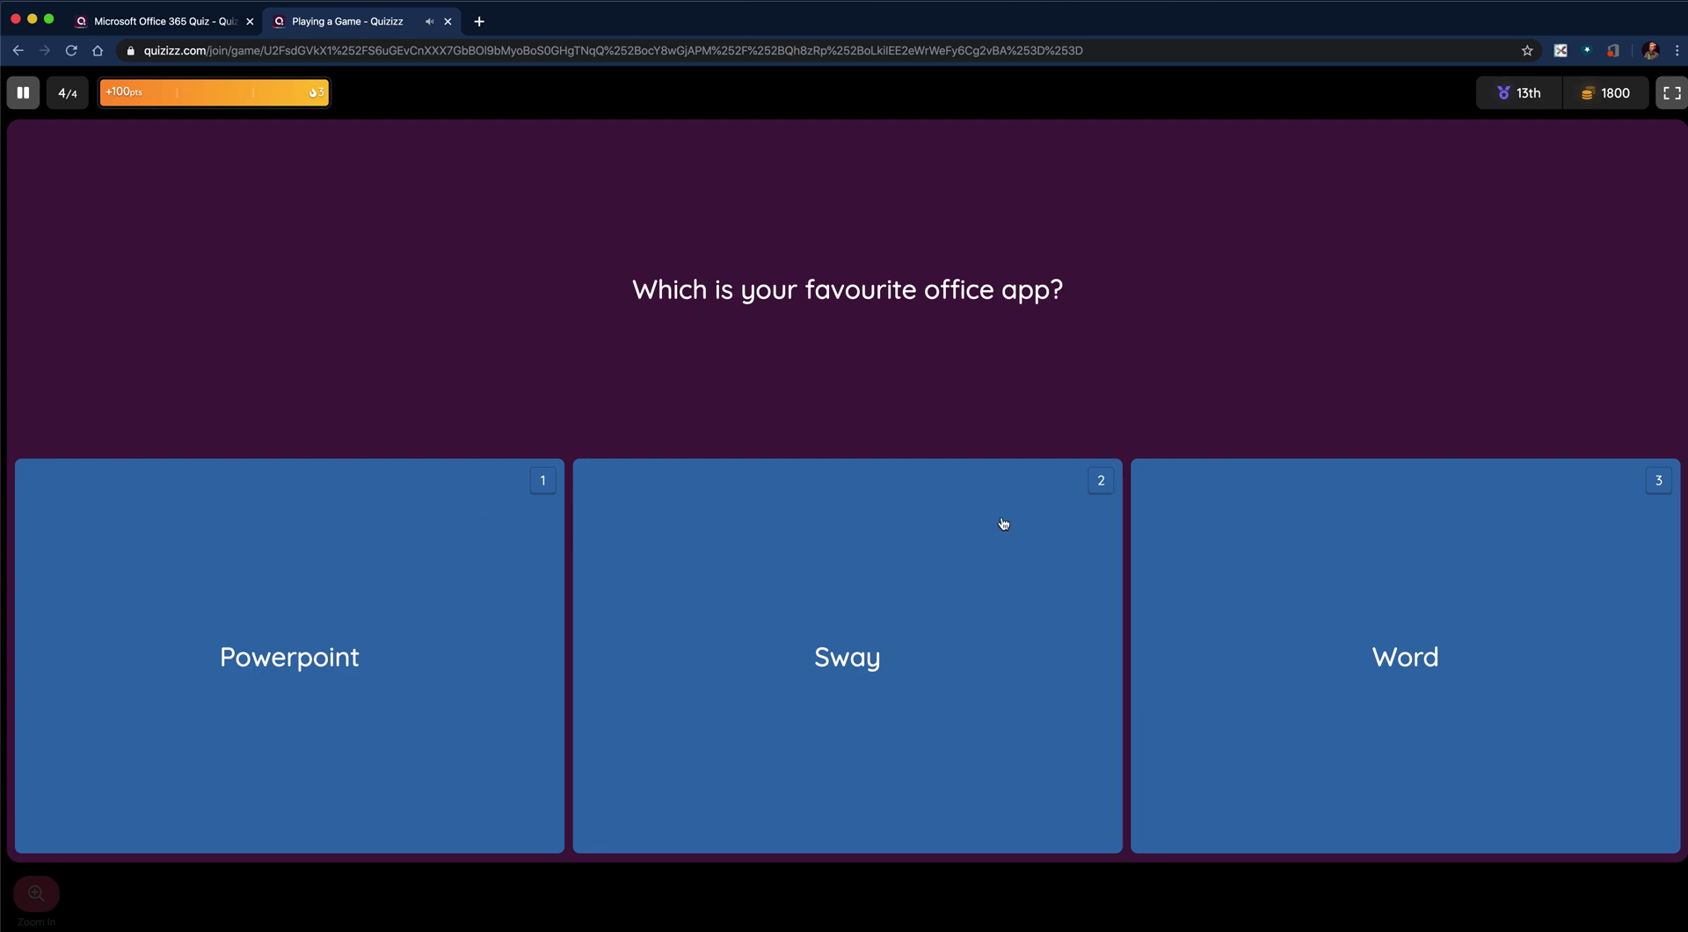
pyautogui.click(1007, 570)
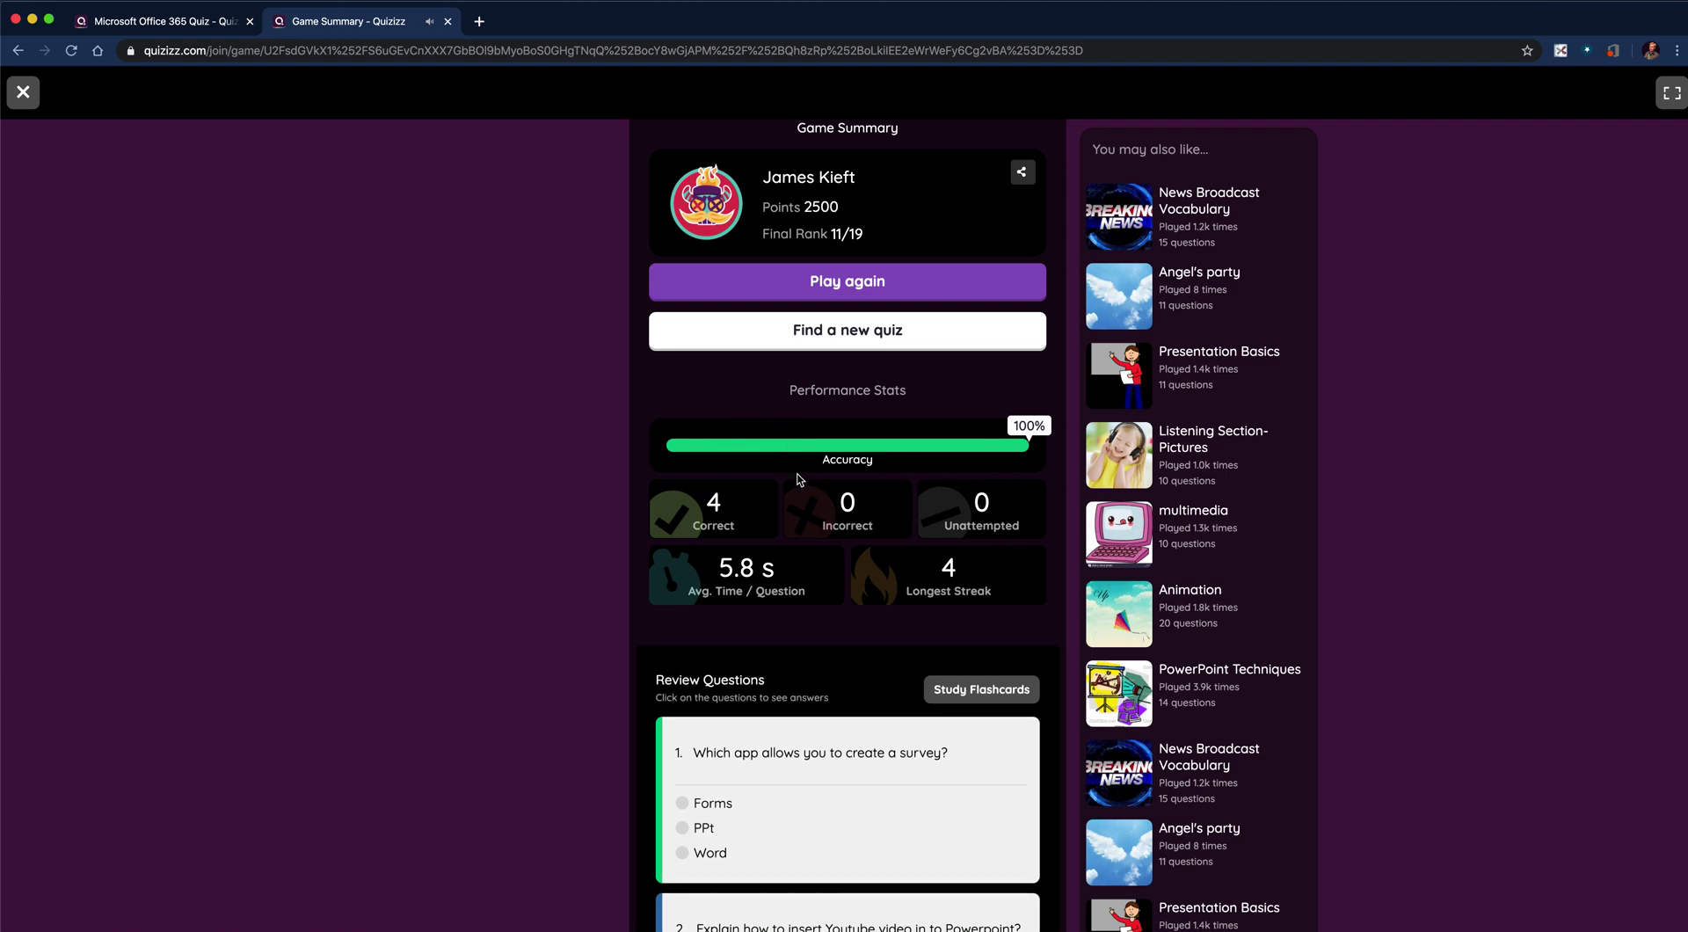
# Step: Scroll through the Game Summary's reviewed answers, then exit to the Quizizz home page
pyautogui.scroll(-3, 760, 639)
pyautogui.scroll(-7, 787, 642)
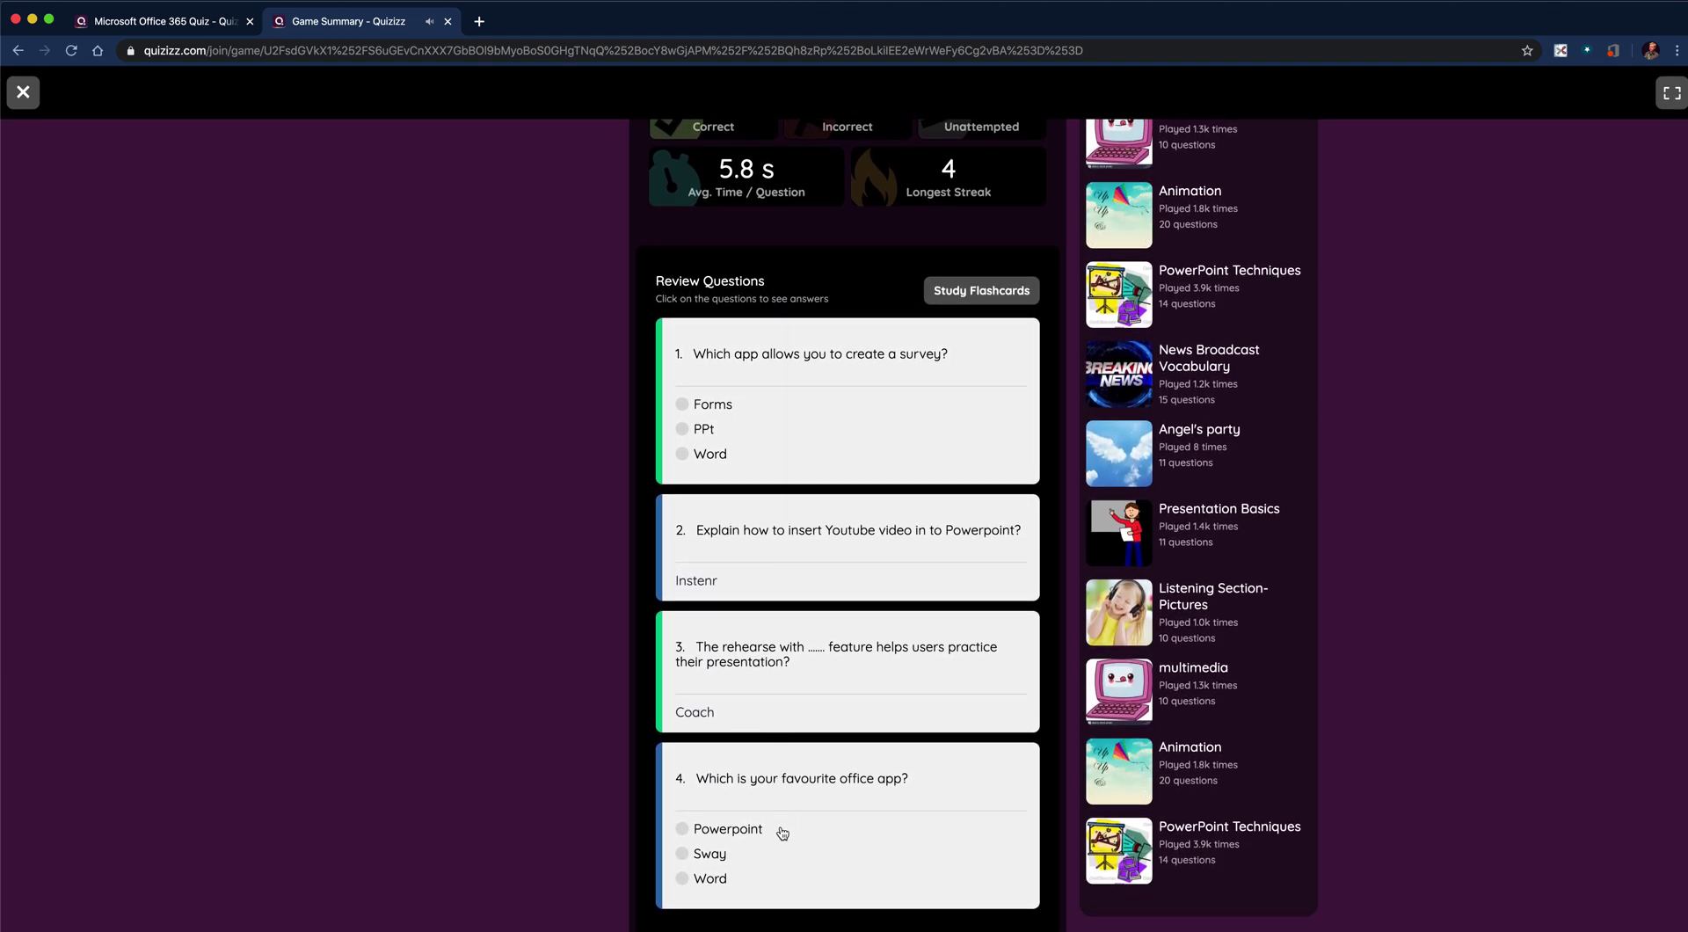
pyautogui.scroll(7, 796, 735)
pyautogui.scroll(2, 797, 735)
pyautogui.scroll(-2, 773, 743)
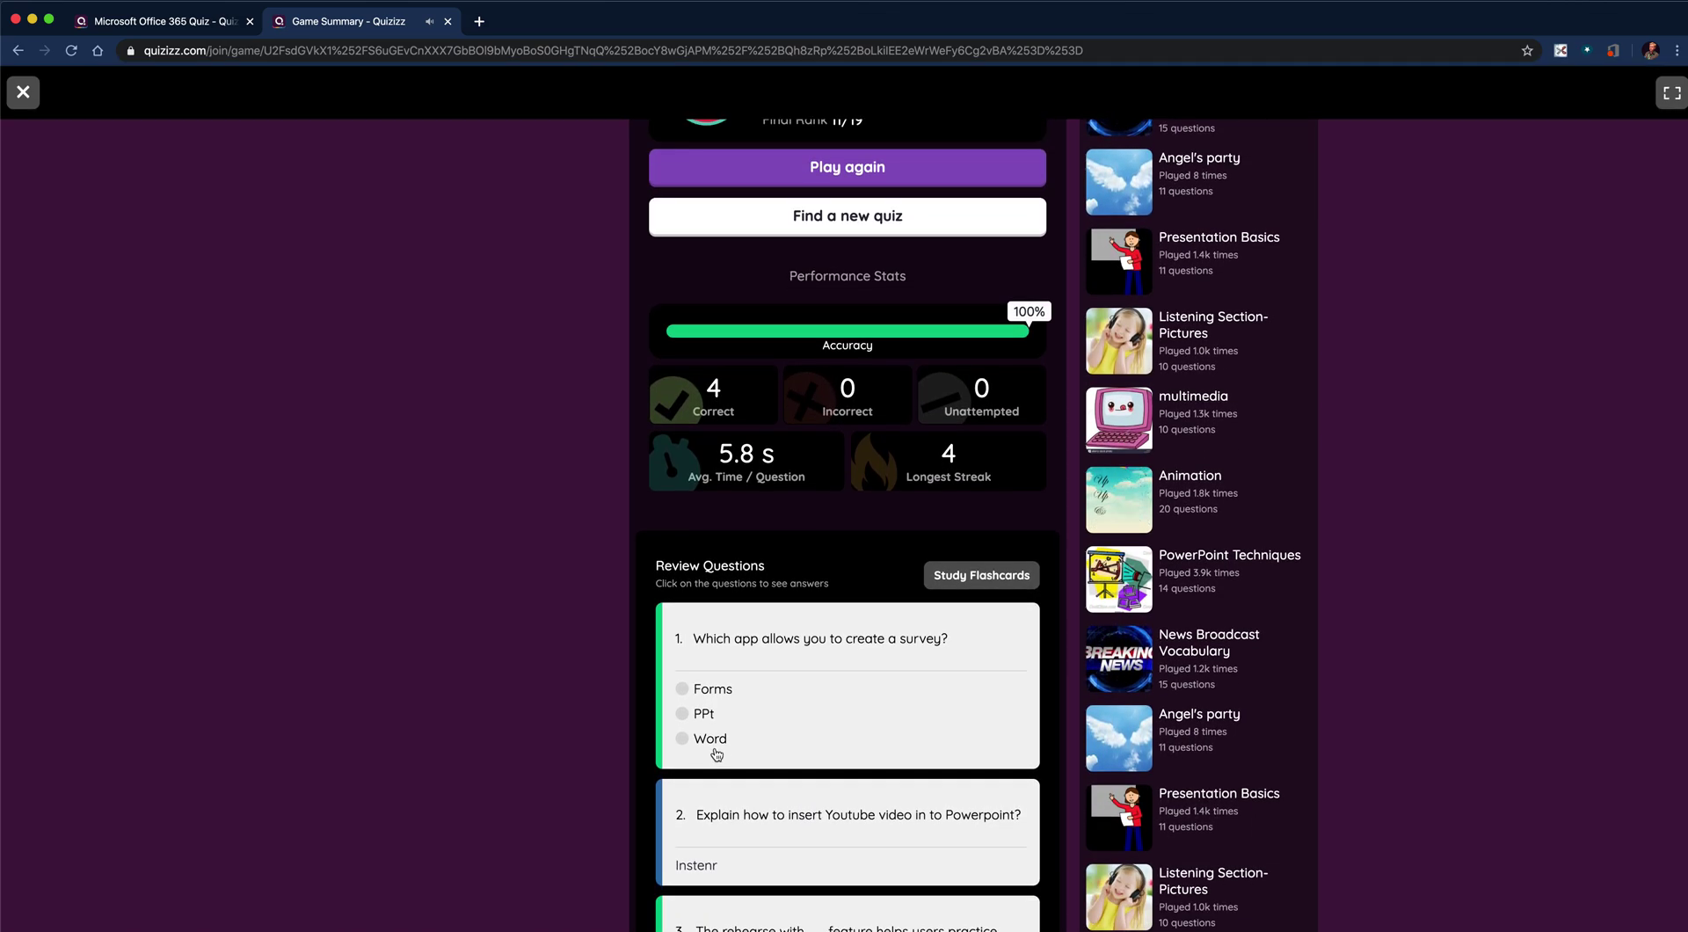
pyautogui.scroll(3, 761, 749)
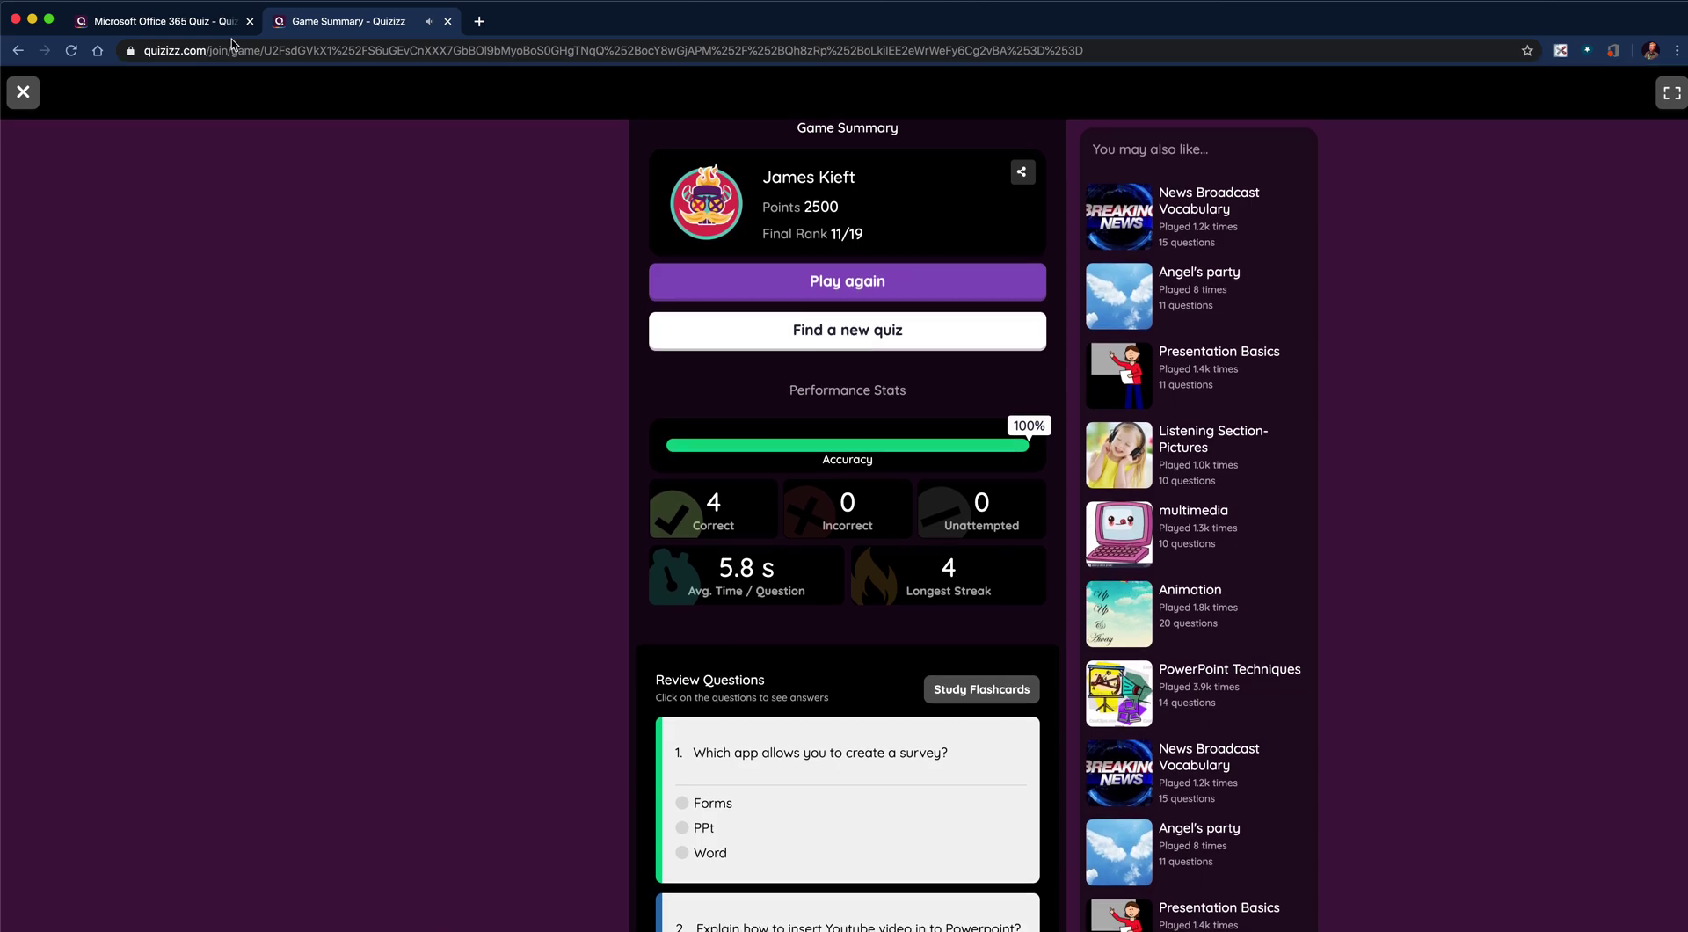
pyautogui.click(22, 102)
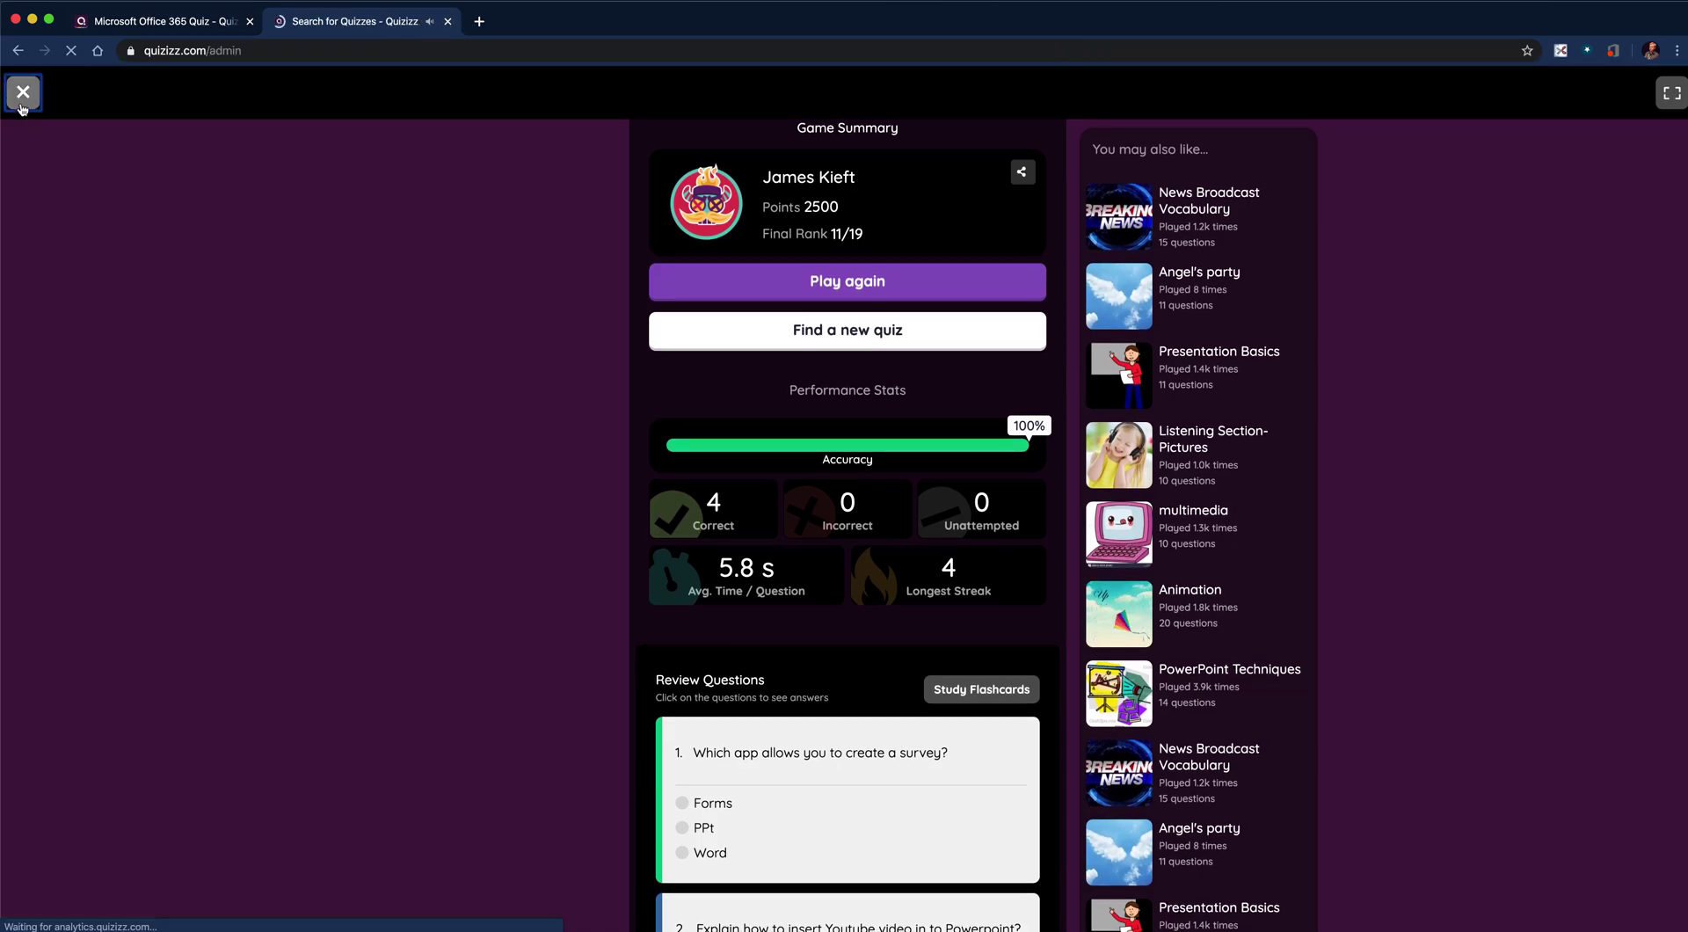